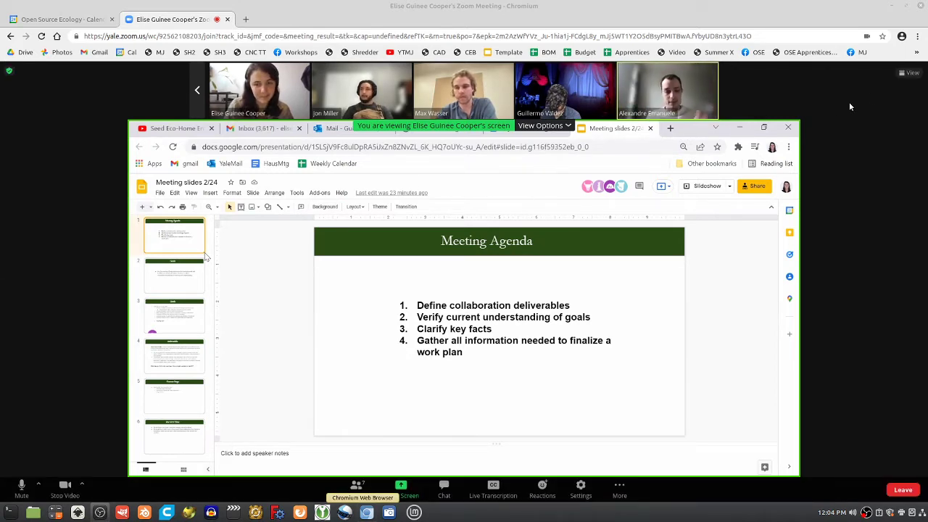
# Step: Try the Side-by-side and Standard layouts for the shared slides and participant videos
pyautogui.click(908, 72)
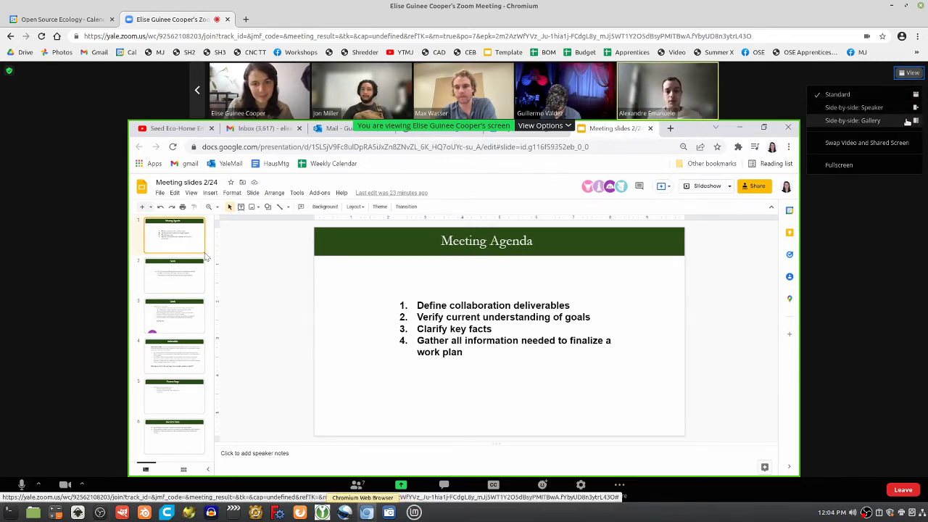
pyautogui.click(905, 121)
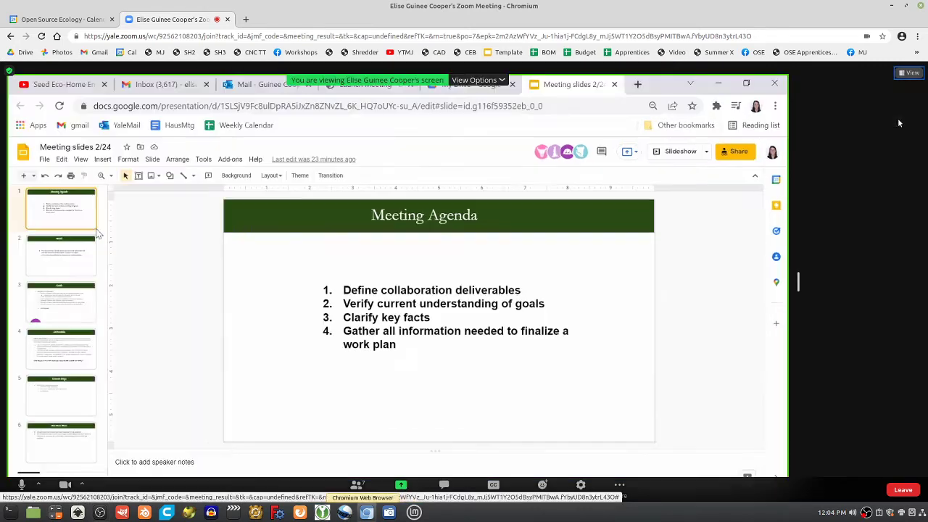
pyautogui.click(909, 73)
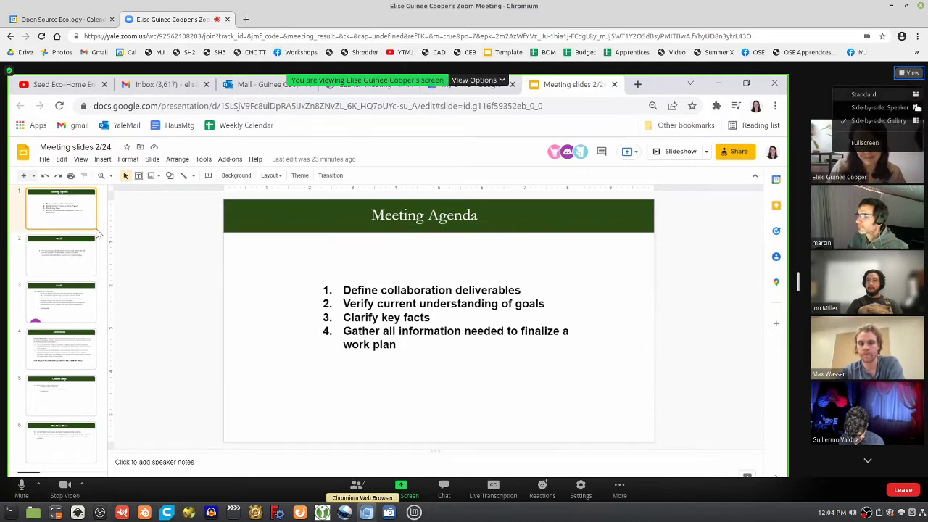
pyautogui.click(906, 94)
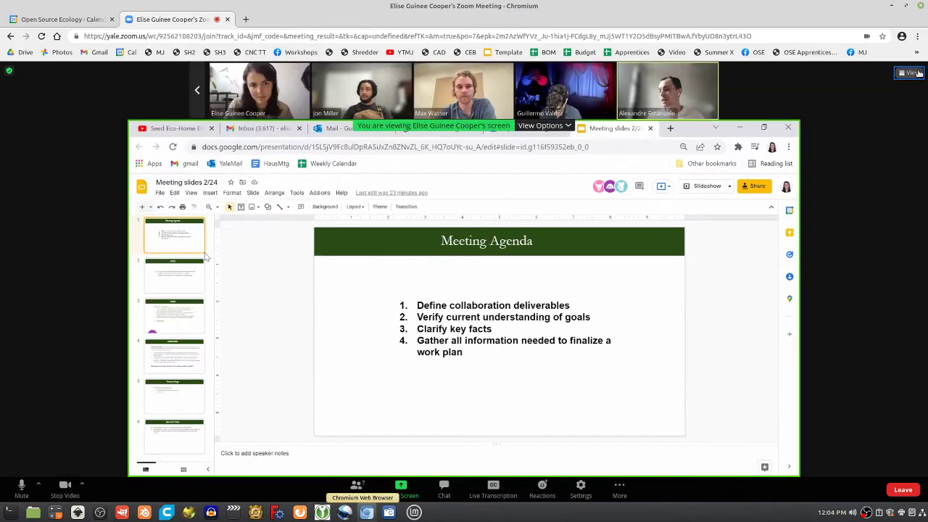
pyautogui.click(918, 73)
pyautogui.click(914, 107)
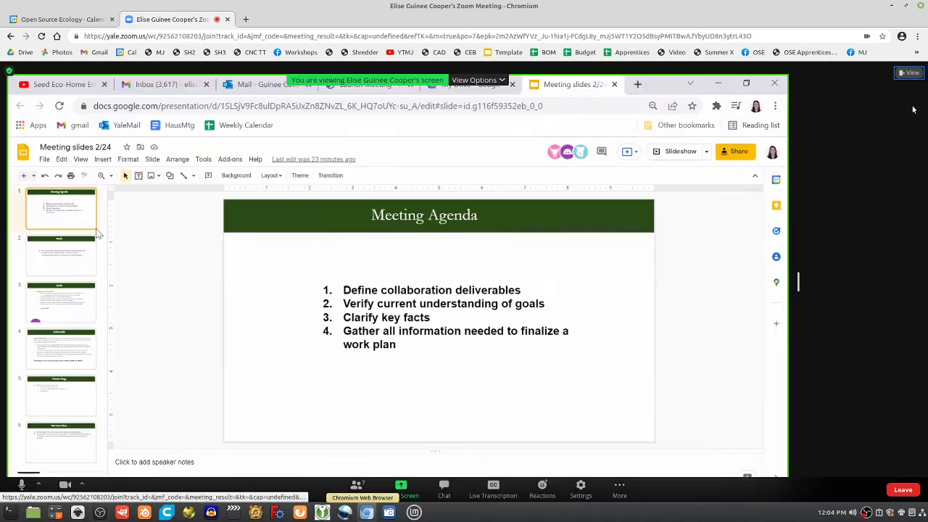
# Step: Make the meeting full screen with the Side-by-side: Gallery layout
pyautogui.click(910, 72)
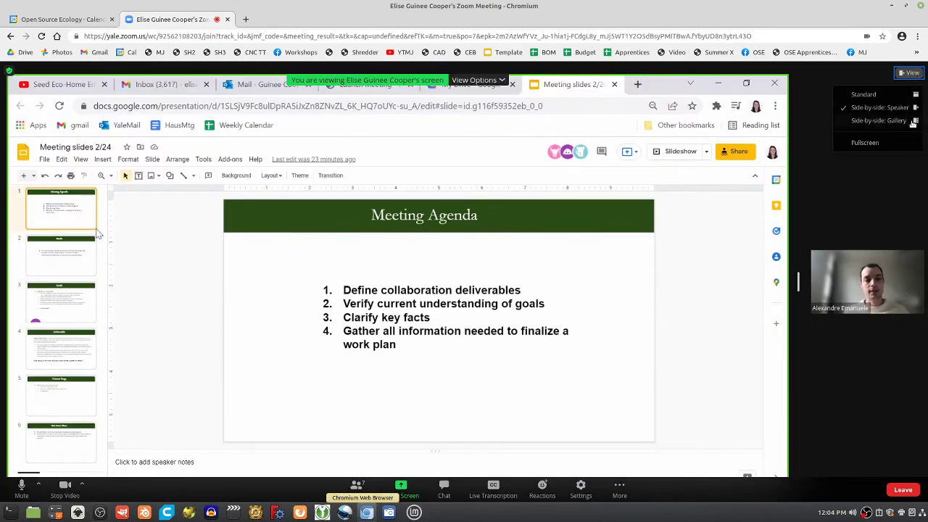
pyautogui.click(881, 142)
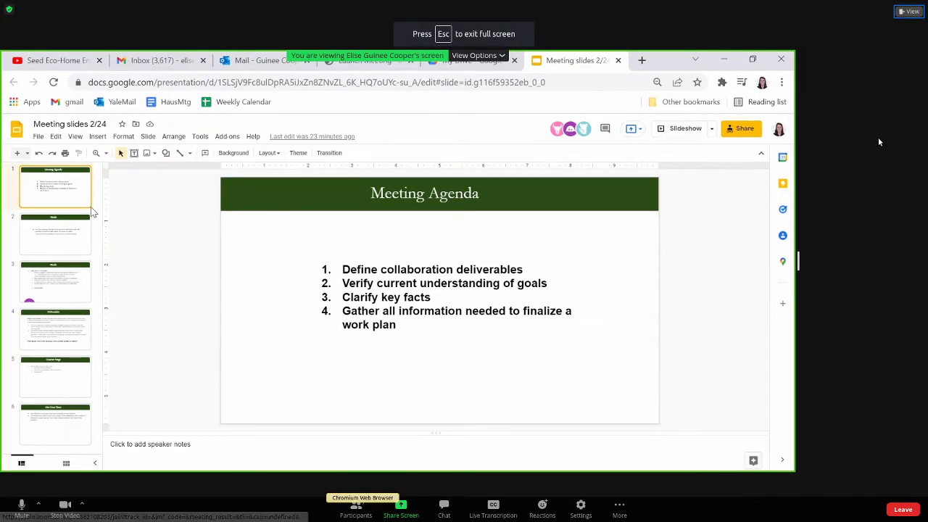
pyautogui.click(911, 11)
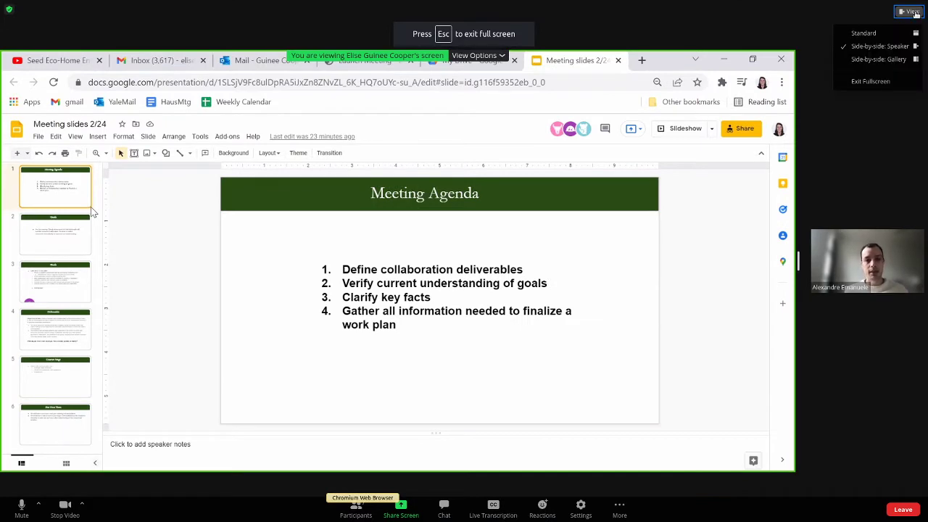
pyautogui.click(913, 58)
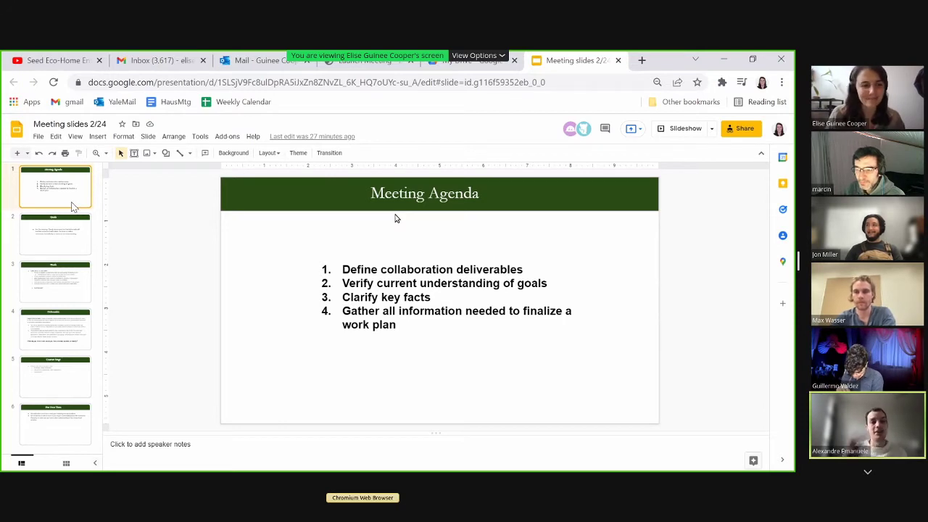
# Step: Advance with the shared deck to slide 3, Goals of SEED Eco-Home
pyautogui.press('Down')
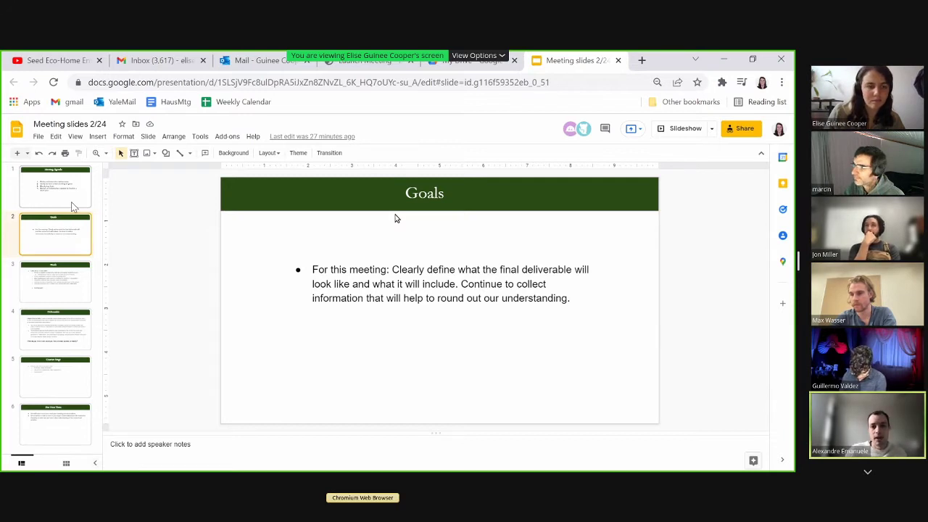
pyautogui.press('Down')
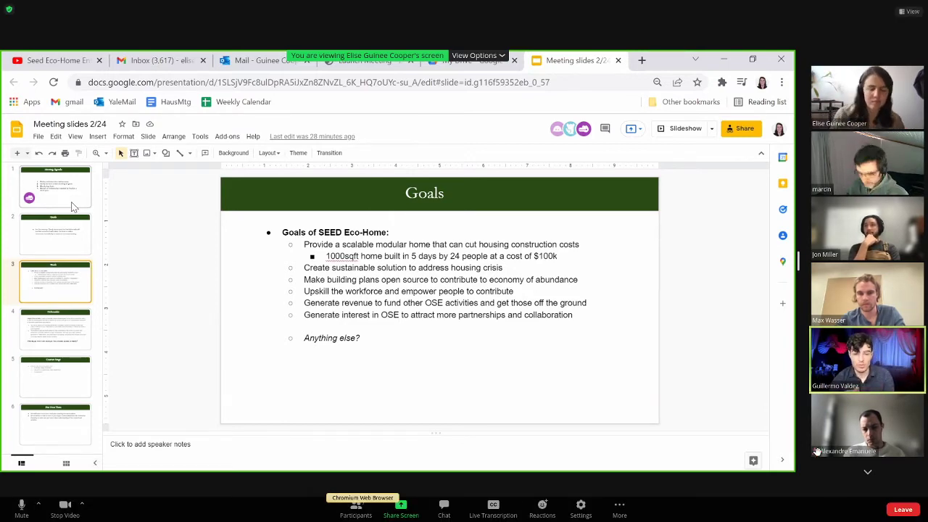
# Step: Exit the full-screen Zoom view to reach the Gmail inbox tab
pyautogui.press('Escape')
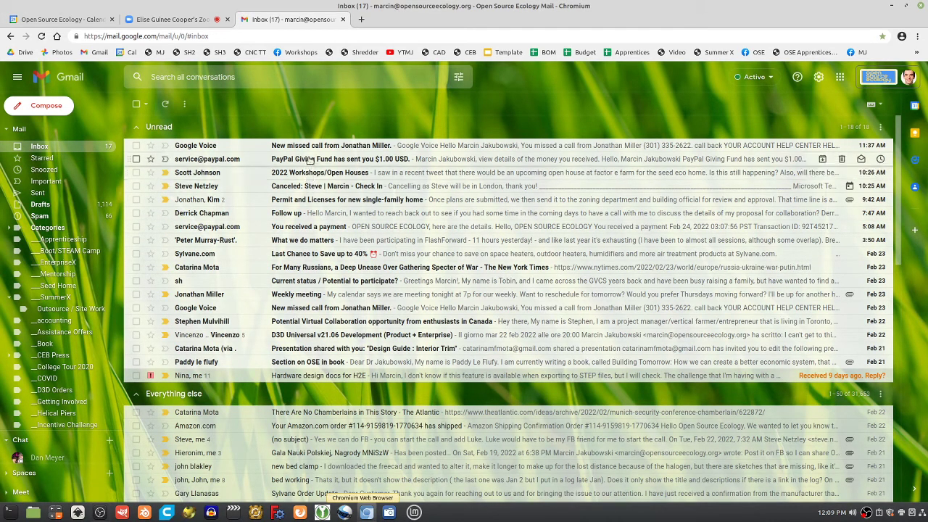
# Step: Switch back to the Zoom meeting tab showing the shared goals slide
pyautogui.click(190, 20)
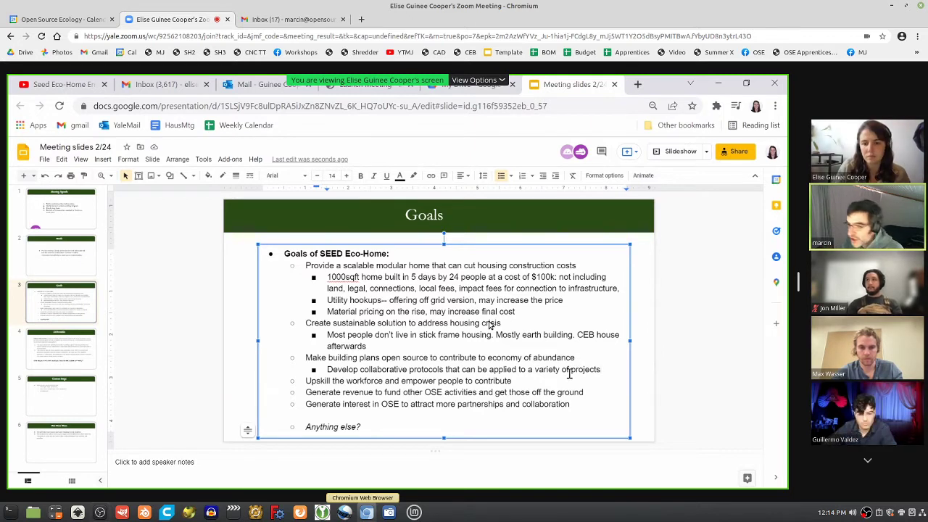
pyautogui.click(562, 380)
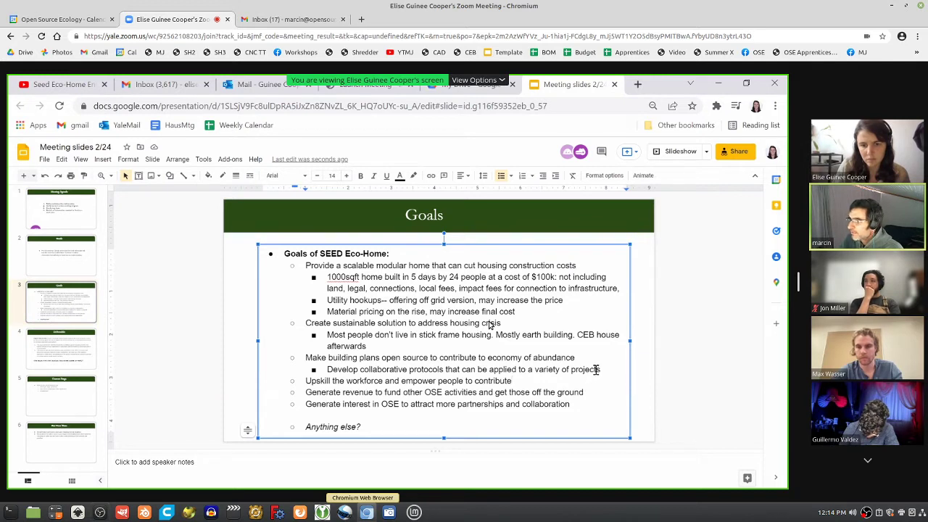
# Step: Add the sub-bullet 'Creating development and' under the protocols goal, fixing the 'creataing' typo
pyautogui.click(601, 370)
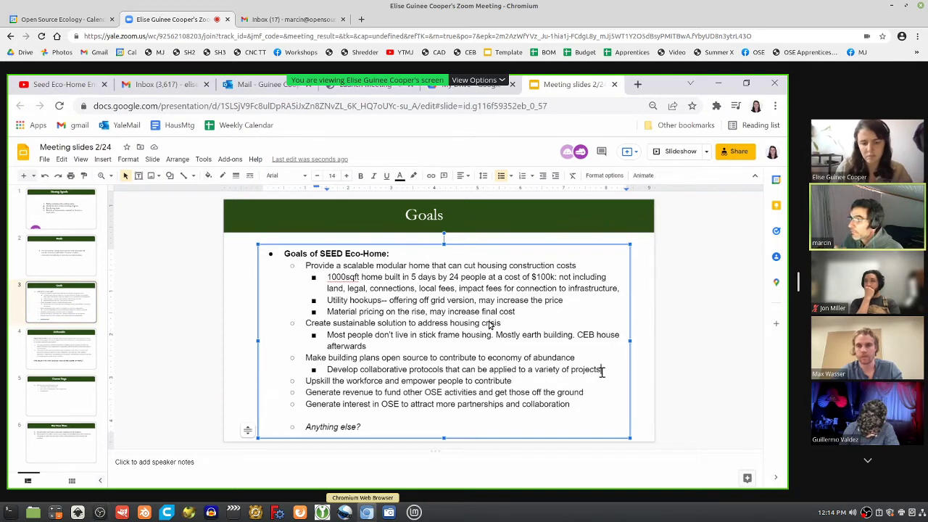
pyautogui.press('Return')
pyautogui.write('cr')
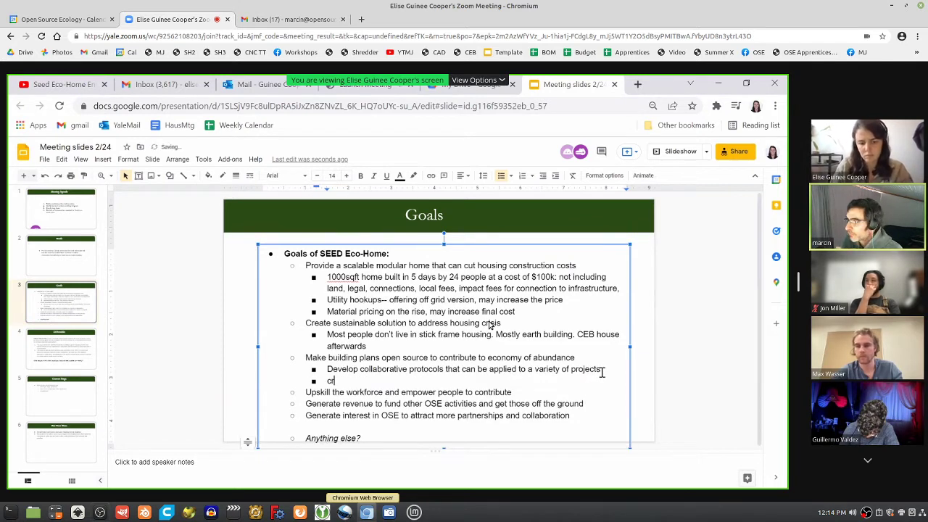
pyautogui.write('eataing development and')
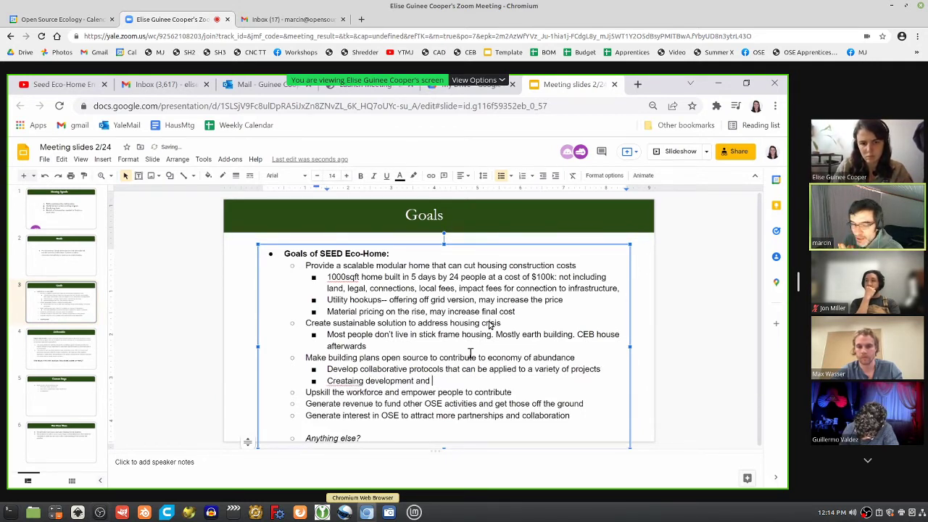
pyautogui.click(351, 381)
pyautogui.press('BackSpace')
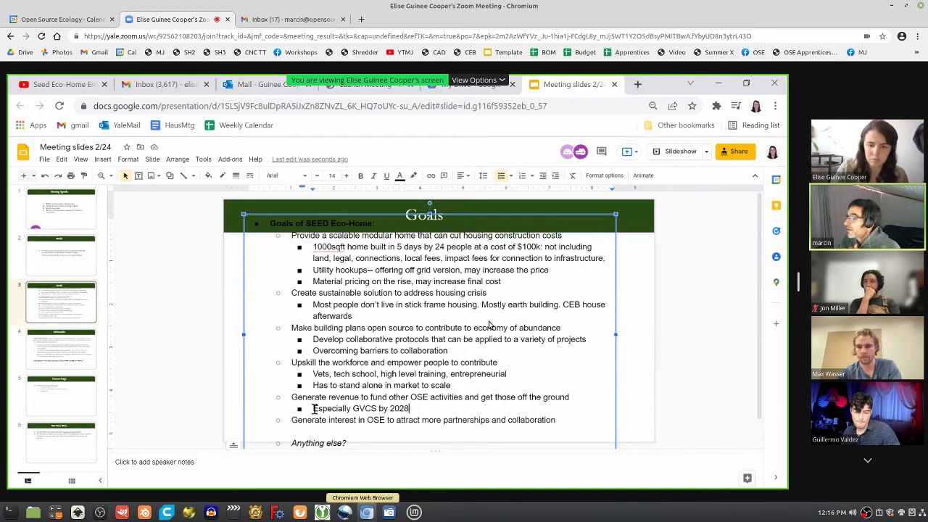
# Step: Add the revenue sub-point 'Stable operation running full model building 2 houses/mo:'
pyautogui.press('Return')
pyautogui.write('sta')
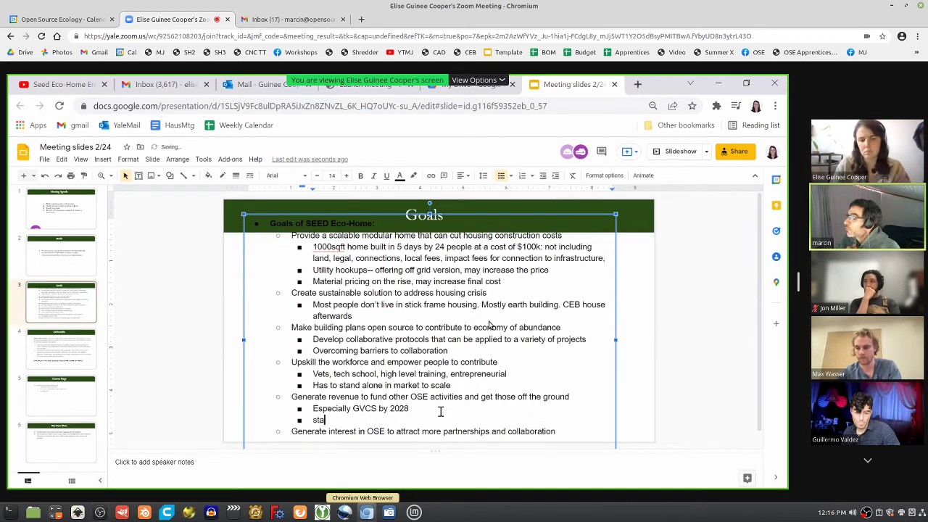
pyautogui.write('ble operation')
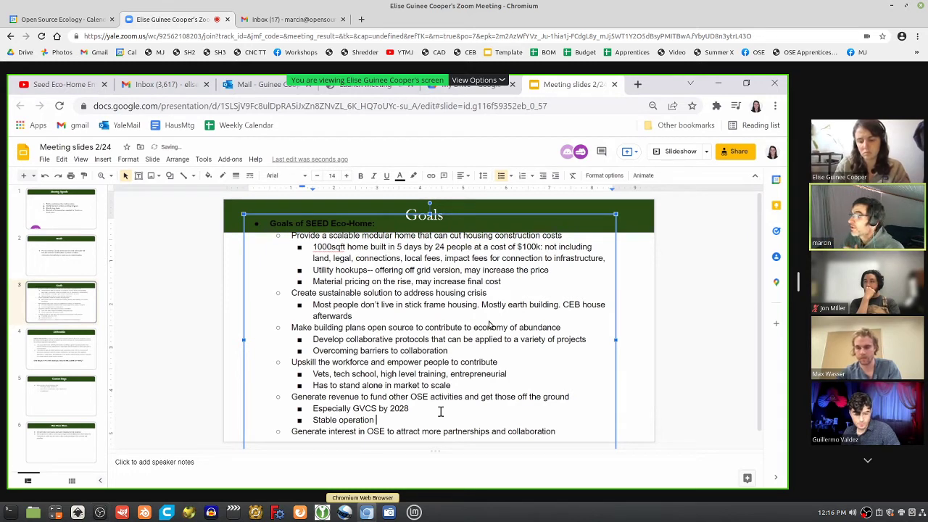
pyautogui.write(' running f')
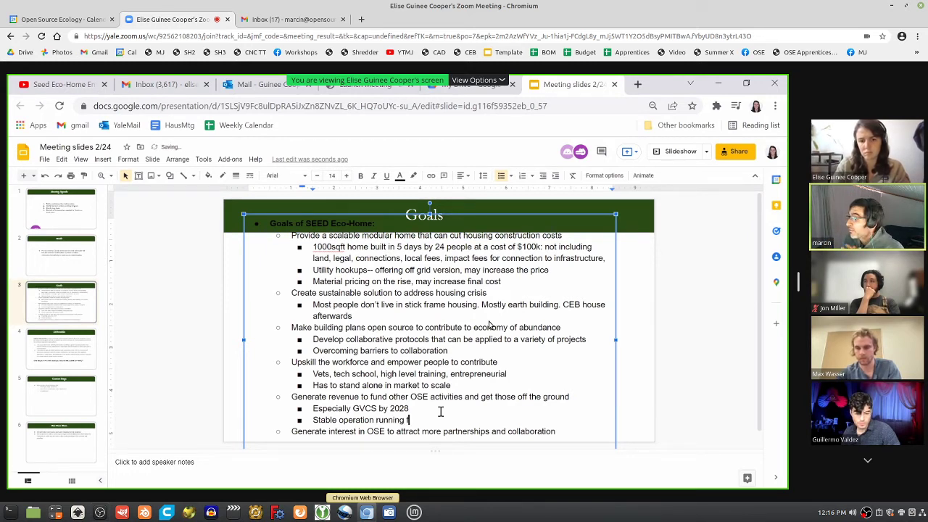
pyautogui.write('ull model building ')
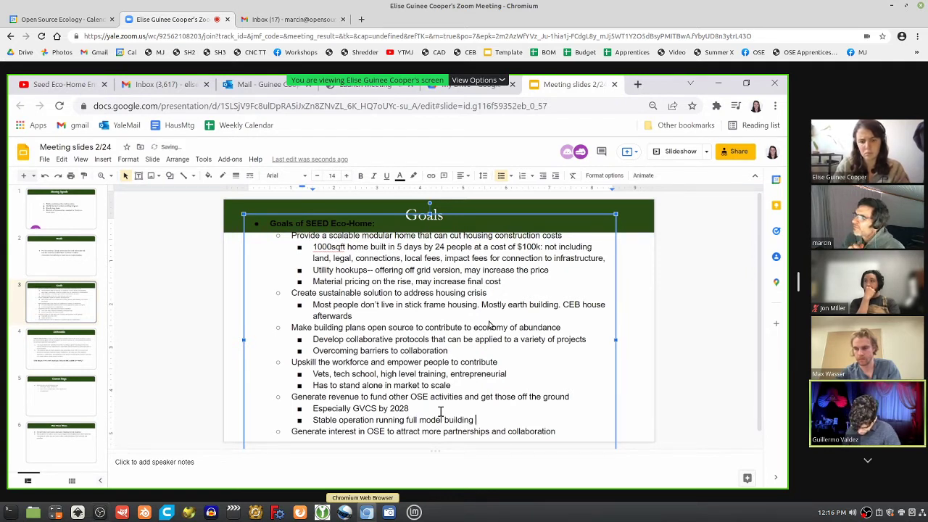
pyautogui.write('2 house/s')
pyautogui.press('BackSpace')
pyautogui.press('BackSpace')
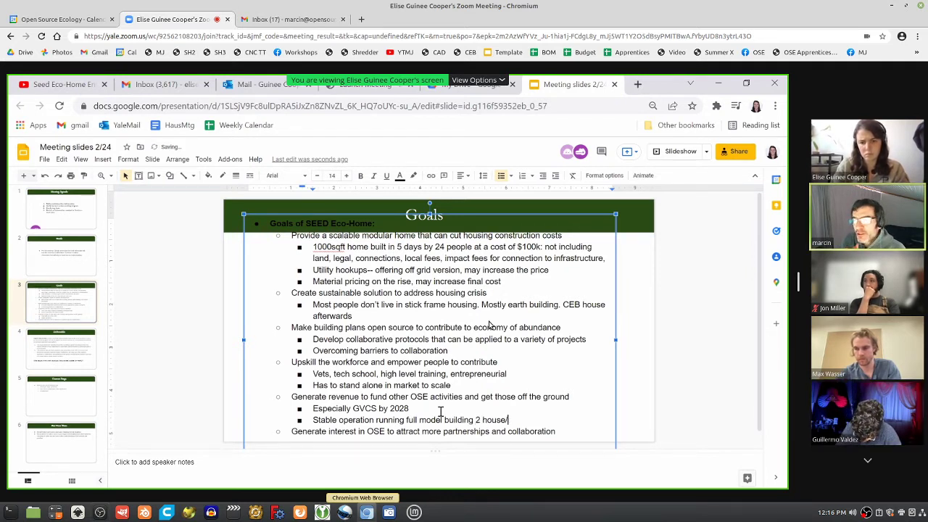
pyautogui.write('s/mo')
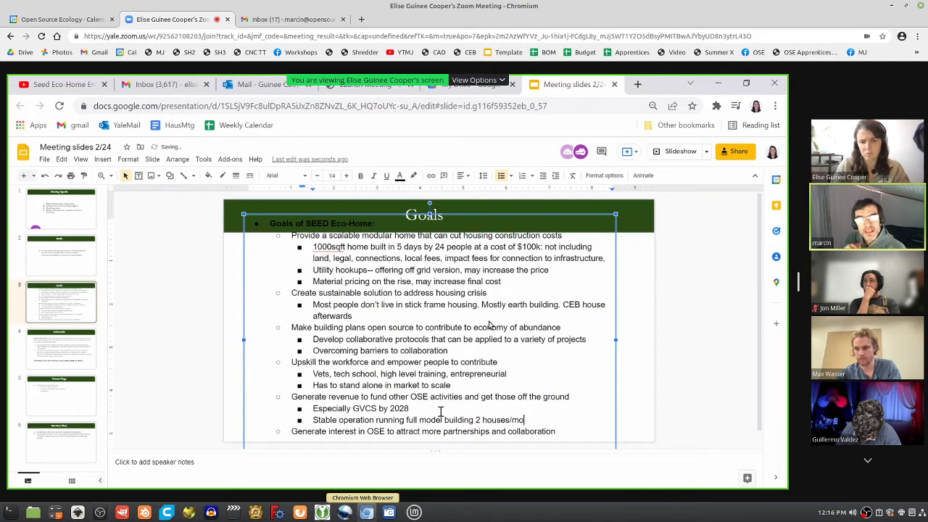
pyautogui.write(':')
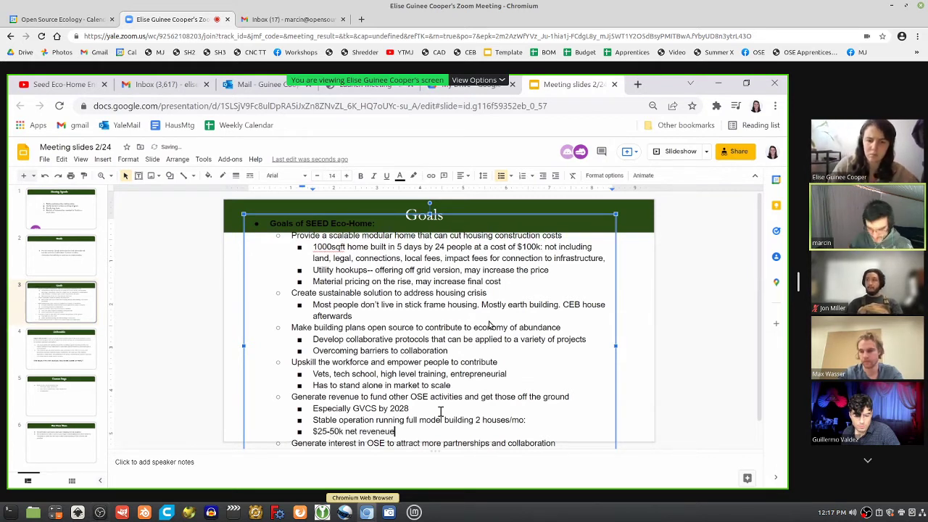
# Step: Open Calculator and enter 50 × 24 for a revenue estimate of 1200
pyautogui.click(55, 513)
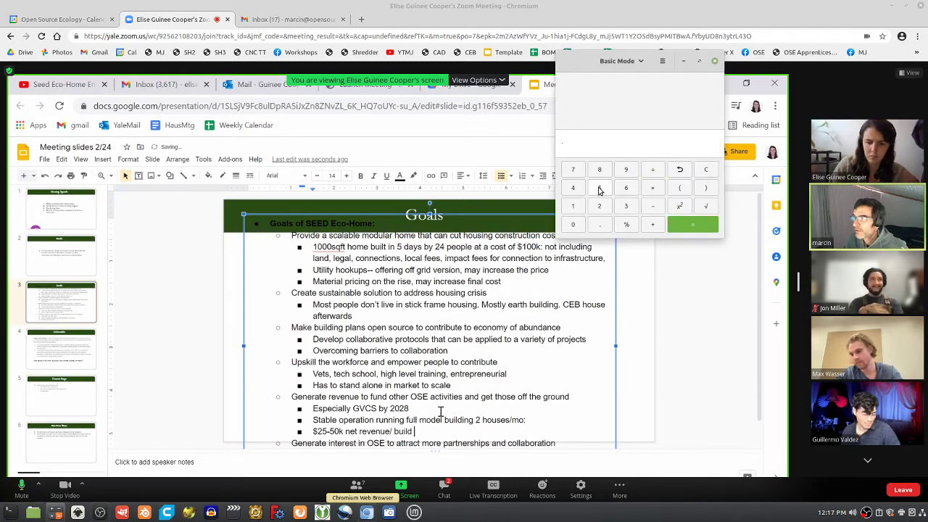
pyautogui.click(599, 188)
pyautogui.click(573, 224)
pyautogui.click(653, 188)
pyautogui.click(599, 206)
pyautogui.click(572, 188)
pyautogui.click(692, 226)
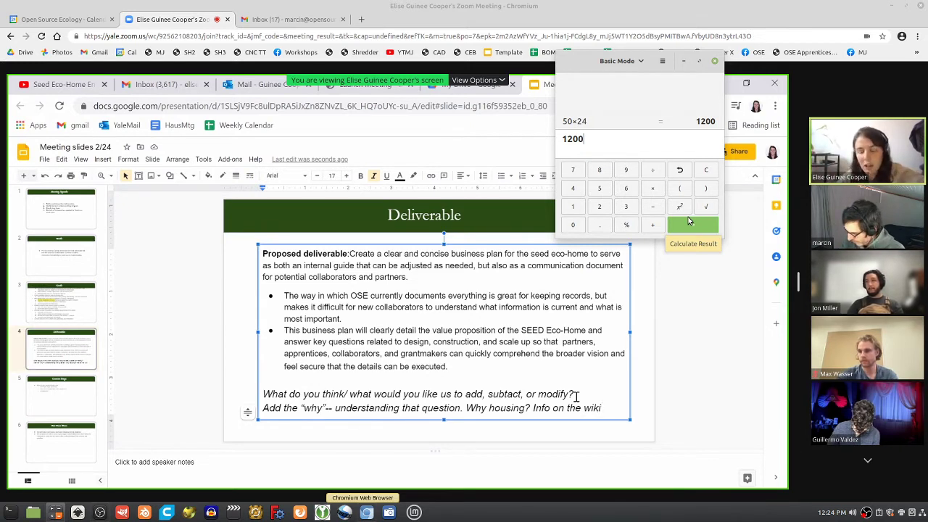
# Step: Go to the Chat button in the Zoom meeting toolbar
pyautogui.moveTo(825, 485)
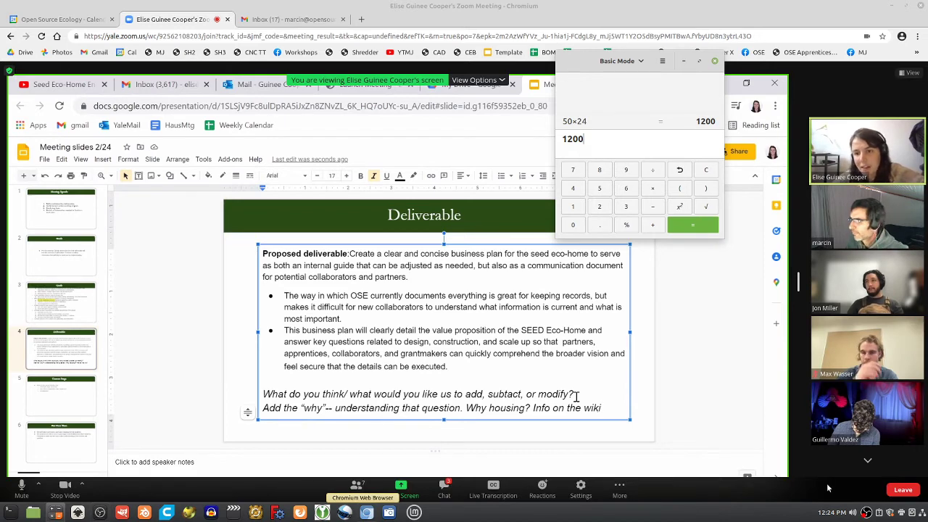
pyautogui.click(444, 490)
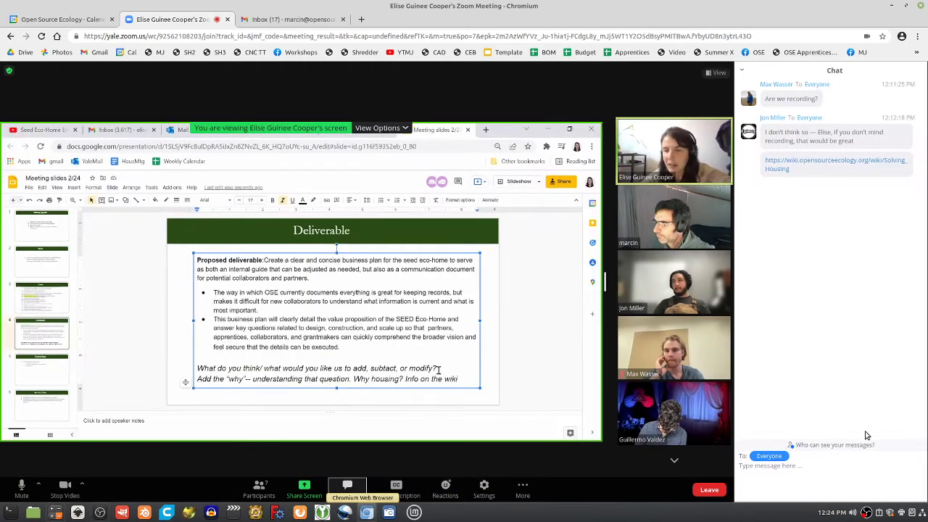
pyautogui.click(834, 480)
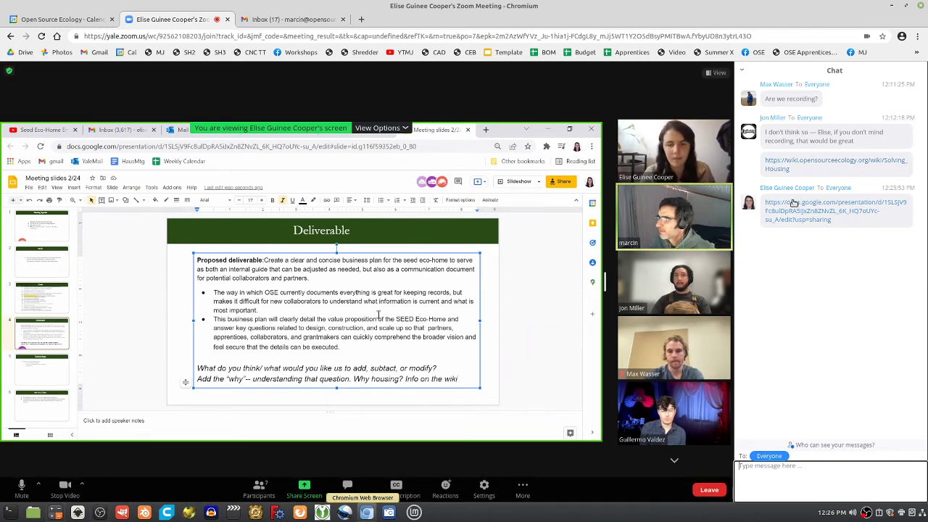
# Step: Open the shared 'Meeting slides' presentation from the chat link and go to the Deliverable slide
pyautogui.click(844, 166)
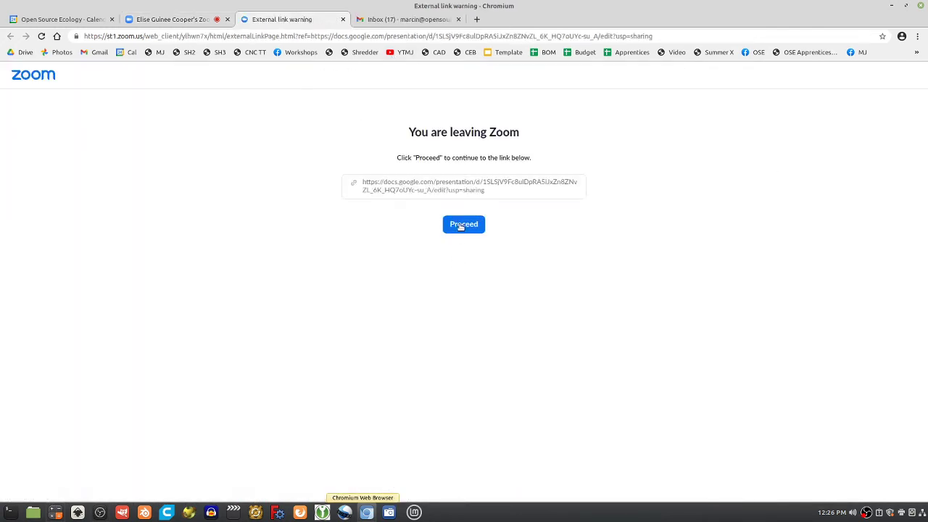
pyautogui.click(461, 226)
pyautogui.click(403, 19)
pyautogui.click(456, 19)
pyautogui.click(180, 19)
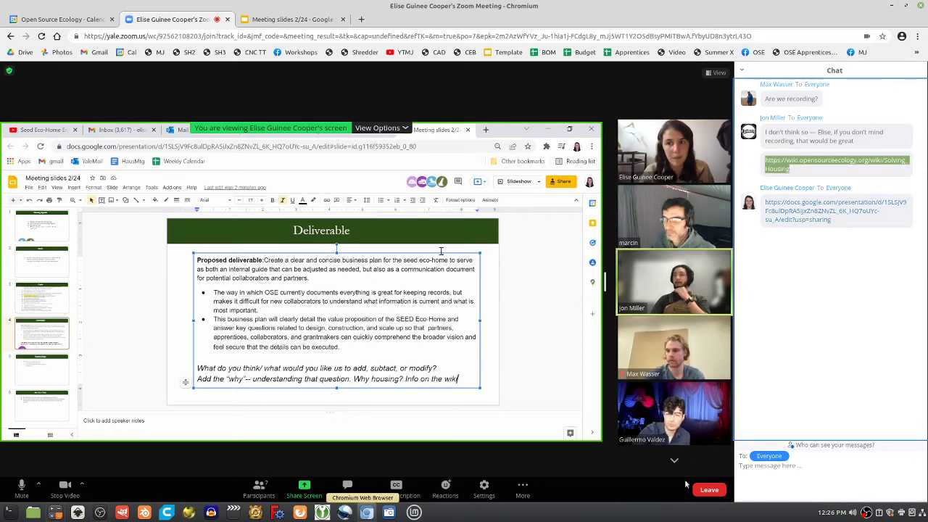
pyautogui.click(293, 24)
pyautogui.click(31, 232)
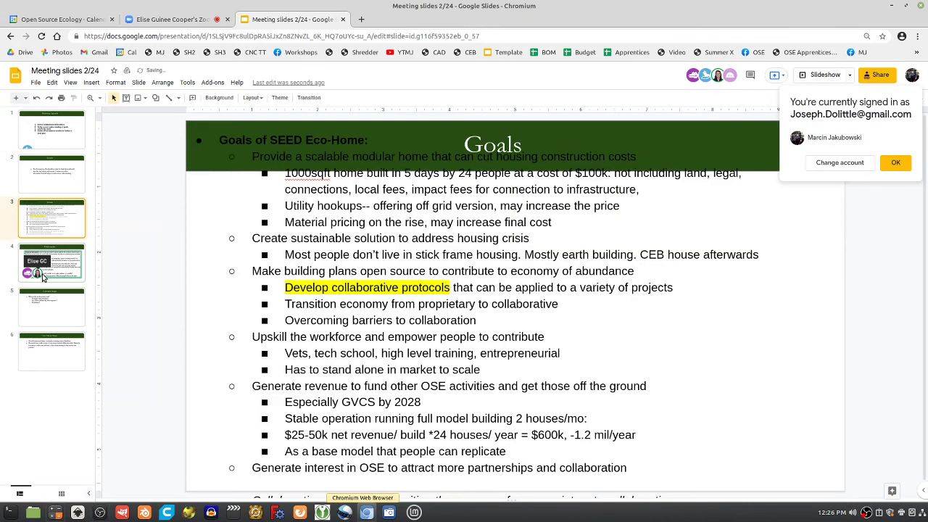
pyautogui.click(57, 274)
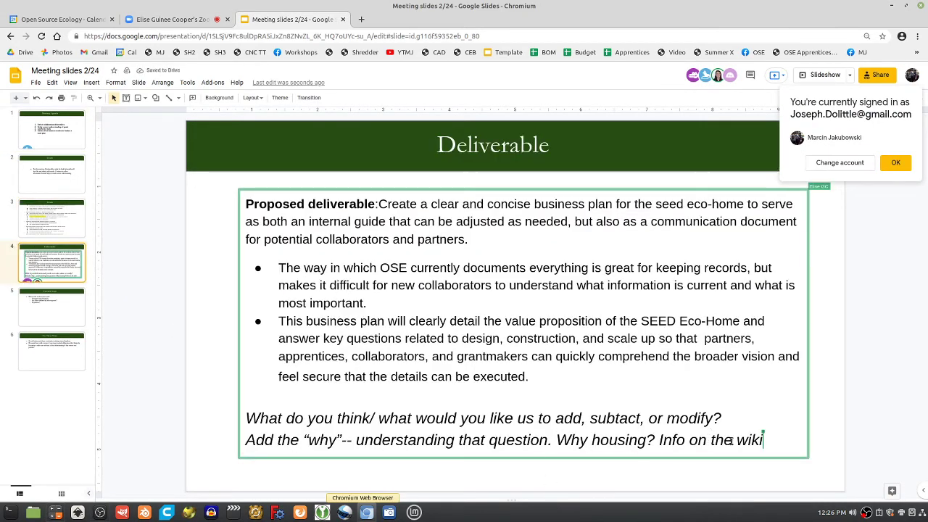
# Step: Add a new line 'What is solving housing?' below 'Info on the wiki'
pyautogui.click(751, 440)
pyautogui.press('Return')
pyautogui.write('SOlvin')
pyautogui.press('BackSpace')
pyautogui.press('BackSpace')
pyautogui.press('BackSpace')
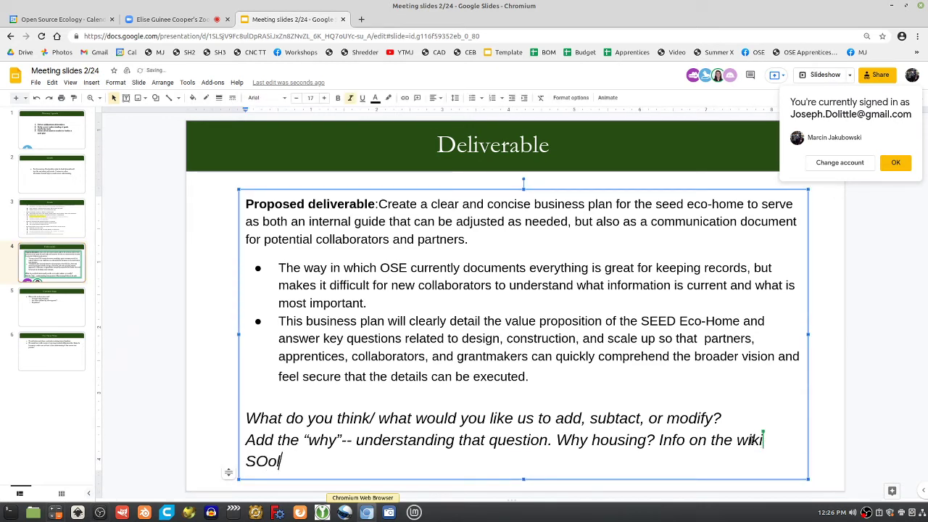
pyautogui.press('BackSpace')
pyautogui.press('BackSpace')
pyautogui.press('BackSpace')
pyautogui.write('What is ')
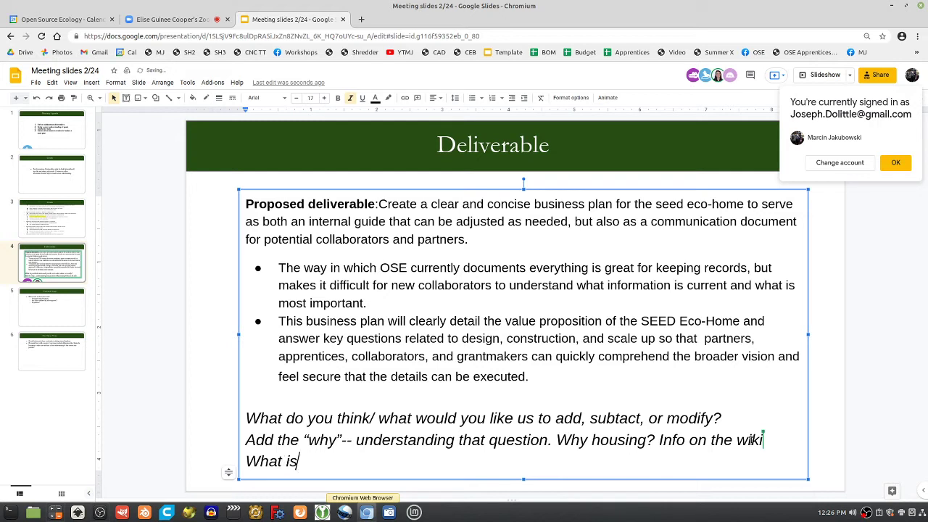
pyautogui.write('solving housing?')
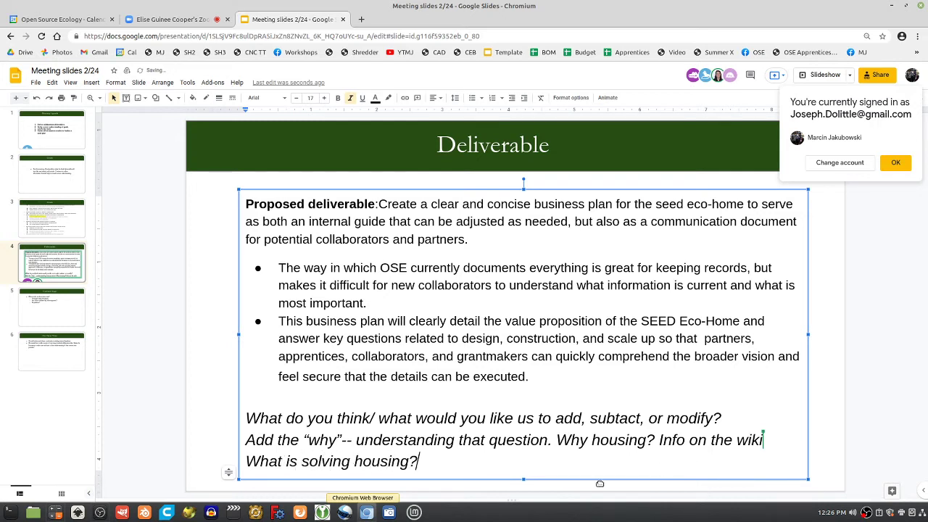
# Step: Link the words 'solving housing' to the pasted Solving Housing wiki URL
pyautogui.moveTo(301, 464); pyautogui.dragTo(408, 464)
pyautogui.click(404, 98)
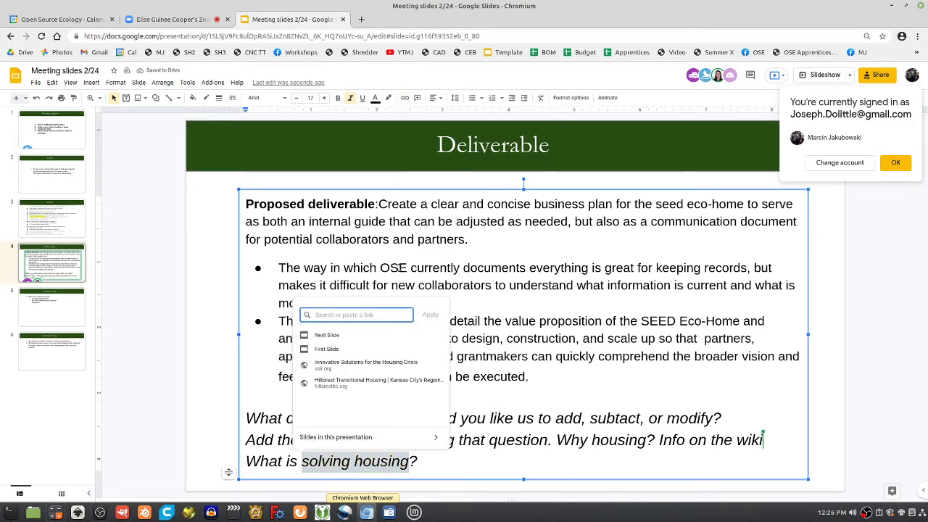
pyautogui.write('https://wiki.opensourceecology.org/wiki/Solving_Housing')
pyautogui.click(434, 314)
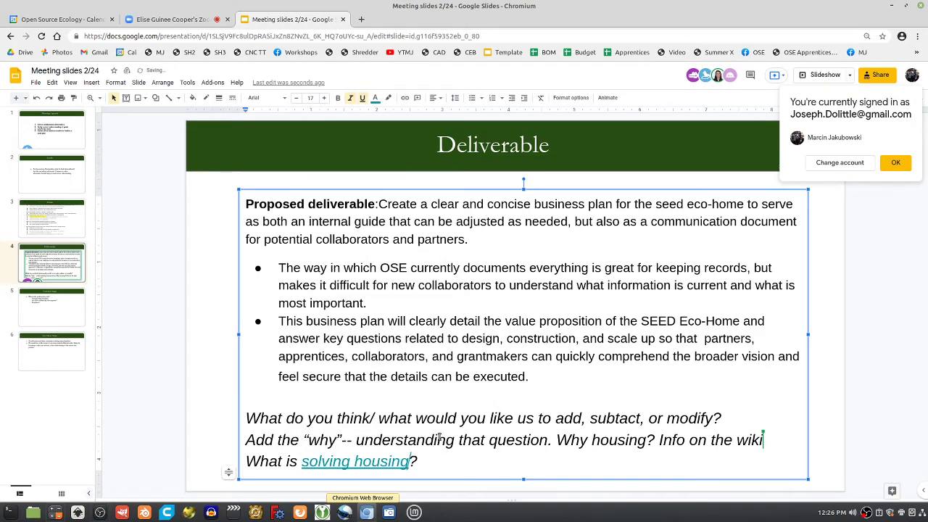
pyautogui.click(153, 20)
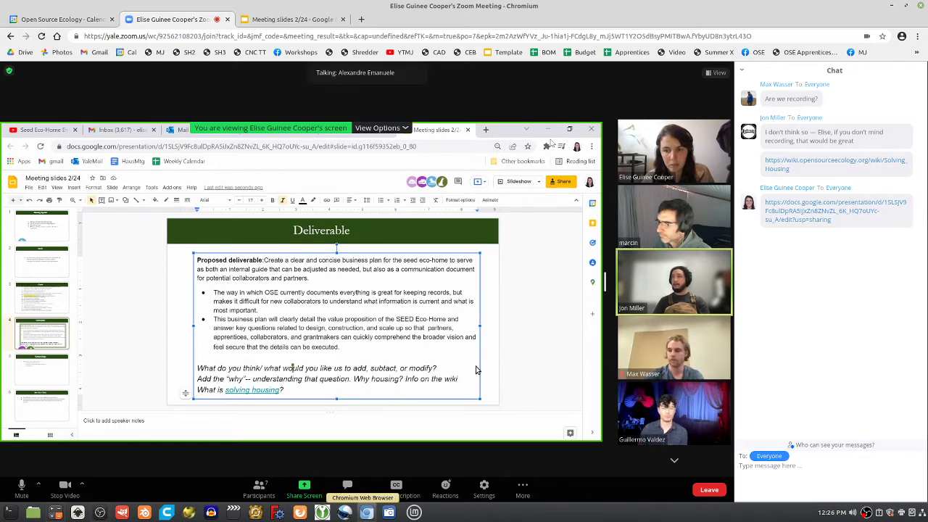
# Step: Switch the meeting to Standard layout, then back to Side-by-side: Gallery
pyautogui.click(718, 73)
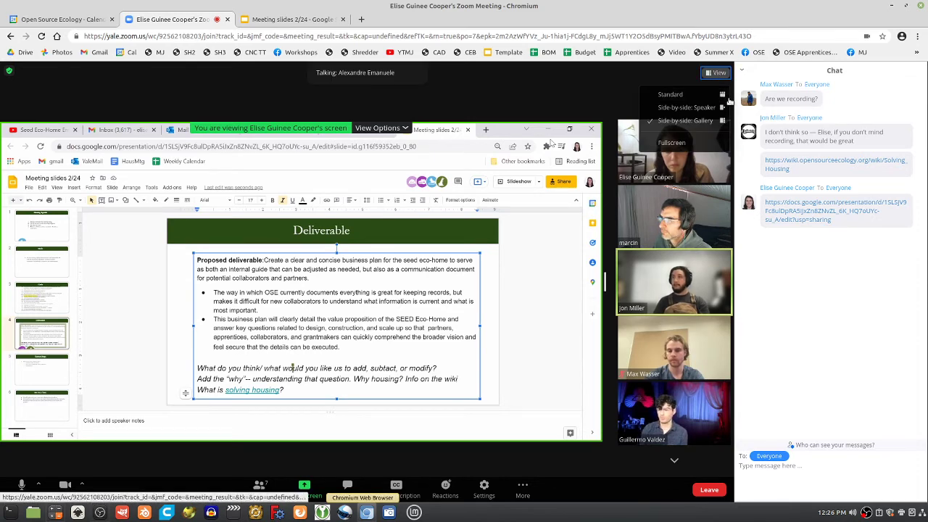
pyautogui.click(722, 95)
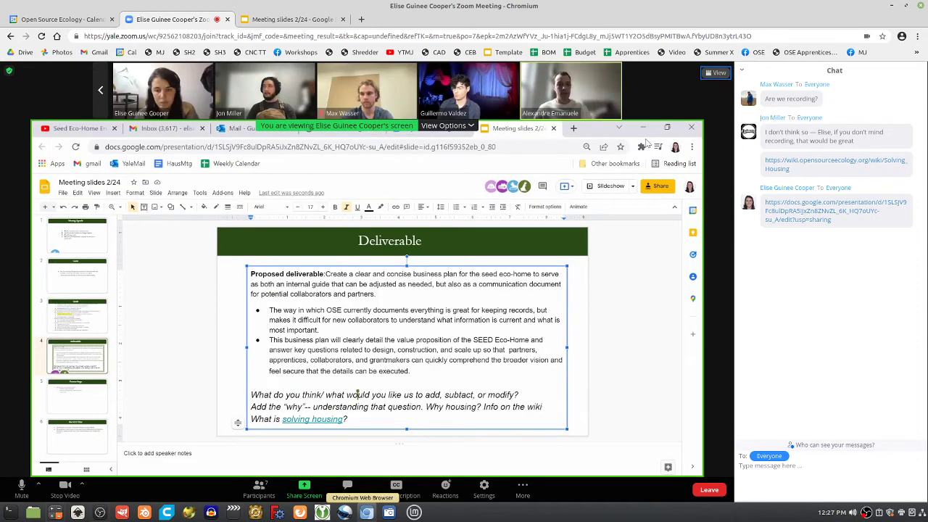
pyautogui.click(717, 73)
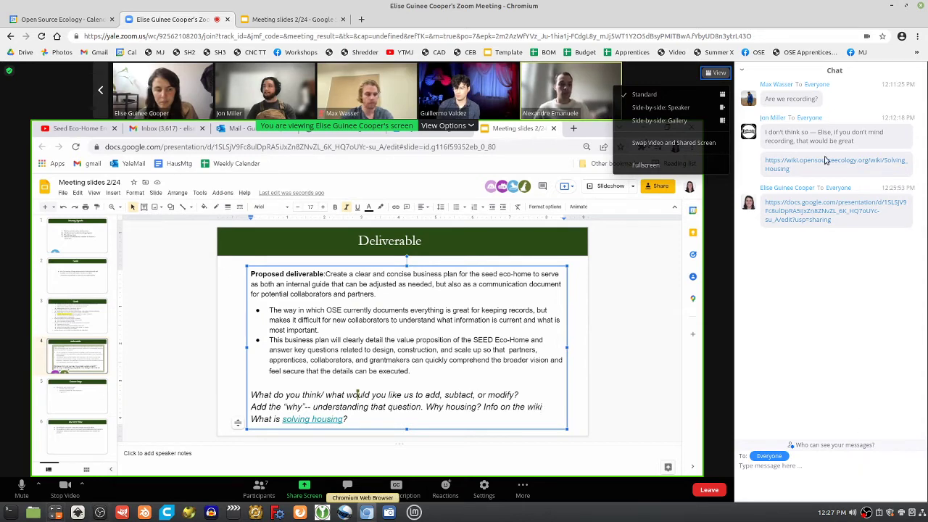
pyautogui.click(659, 121)
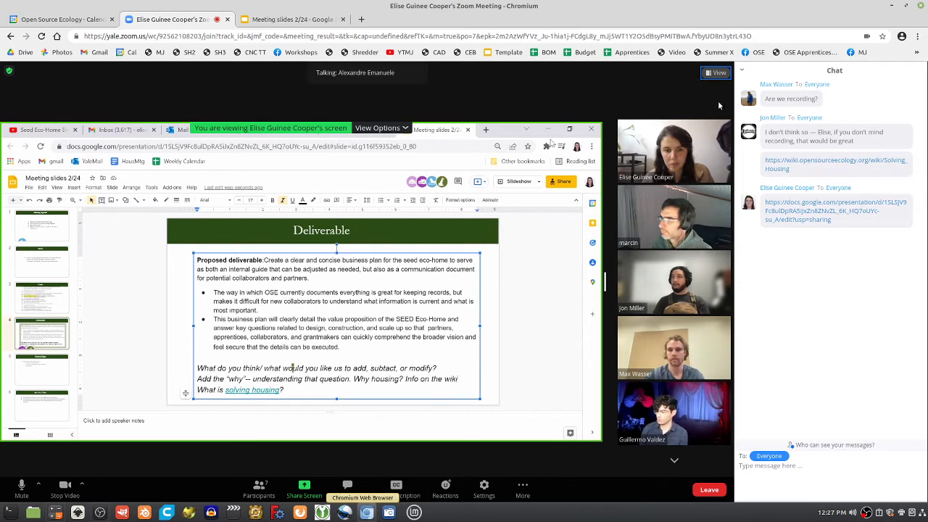
# Step: Close the chat panel from its options menu, then briefly enter and exit full screen
pyautogui.click(742, 70)
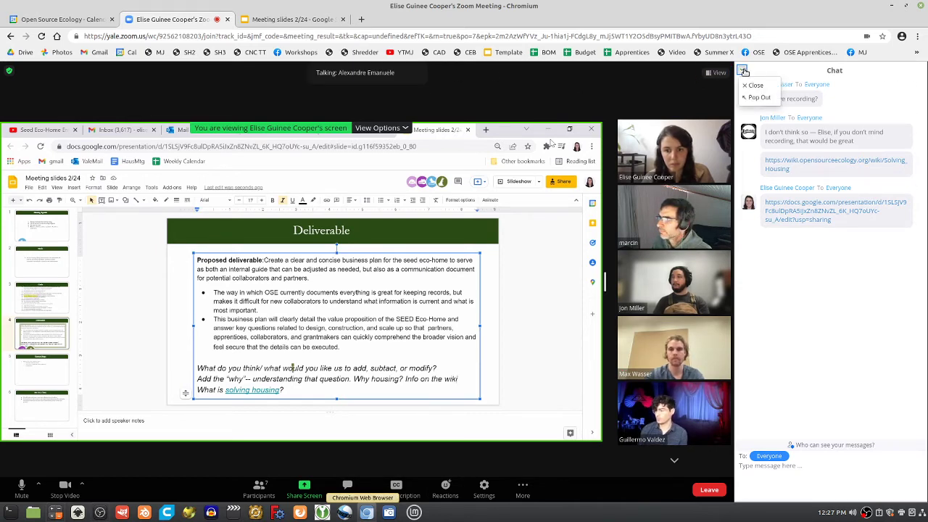
pyautogui.click(751, 86)
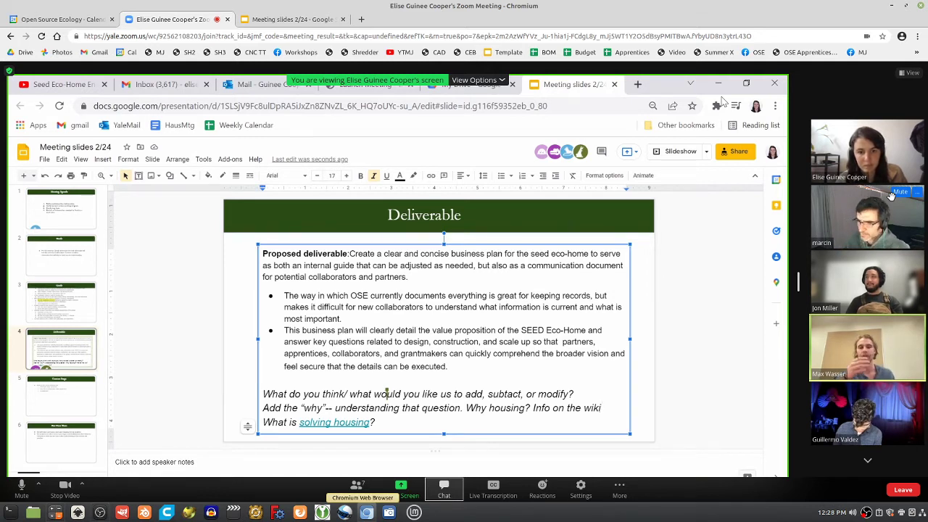
pyautogui.doubleClick(376, 424)
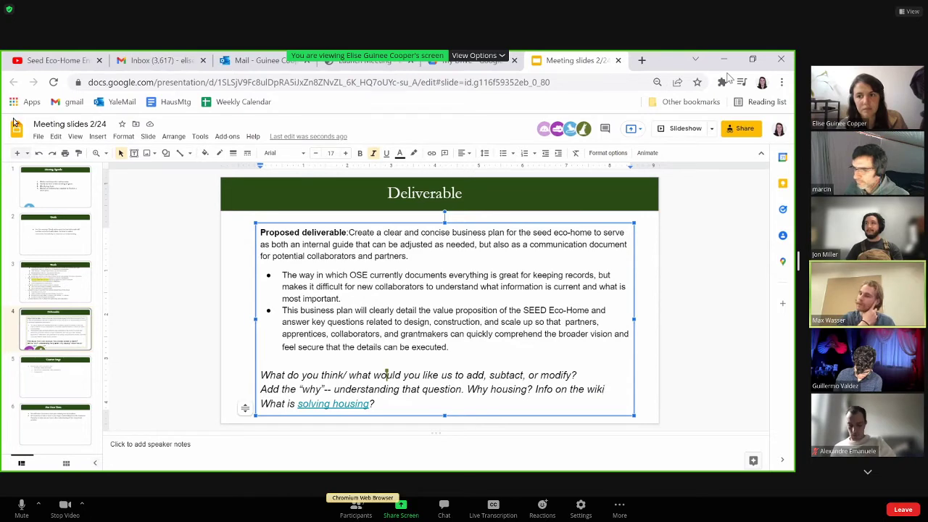
pyautogui.press('Escape')
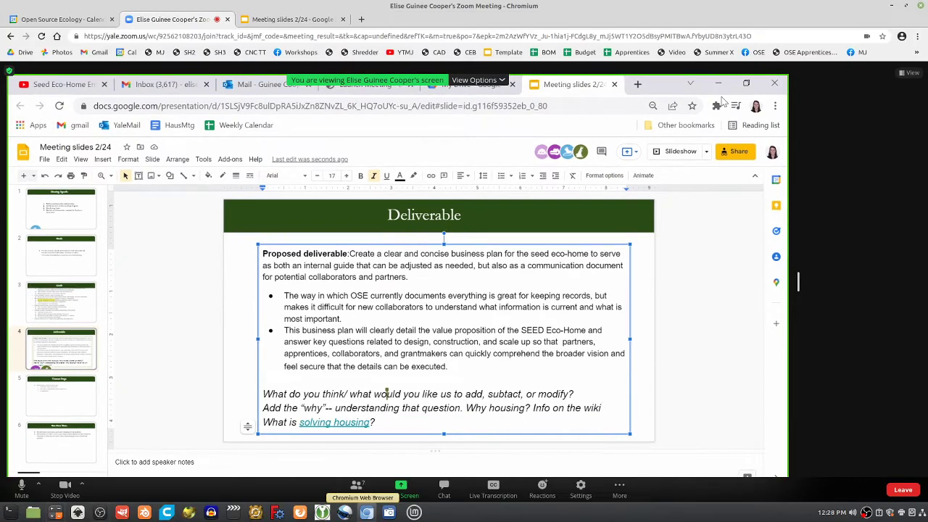
# Step: Type 'See also Distributive Enterprise' after 'solving housing?' on the Deliverable slide, fixing typos
pyautogui.click(292, 19)
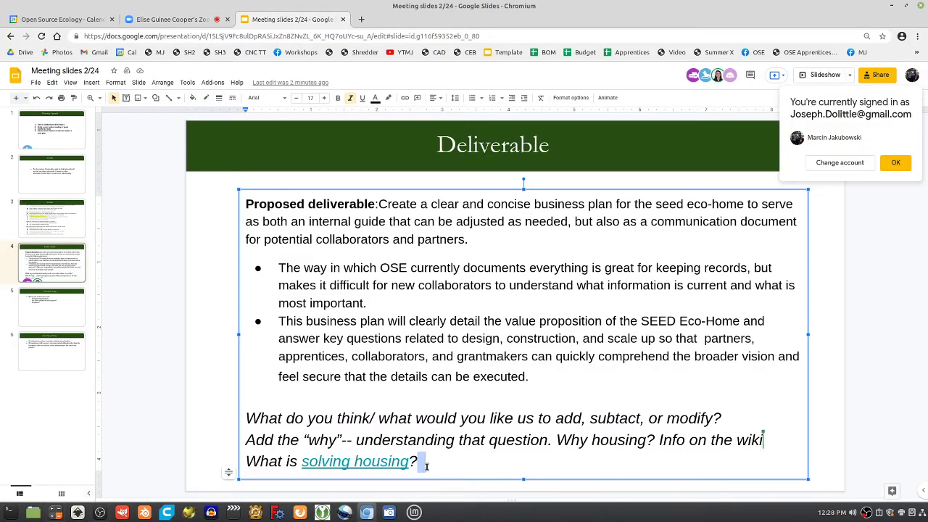
pyautogui.press('BackSpace')
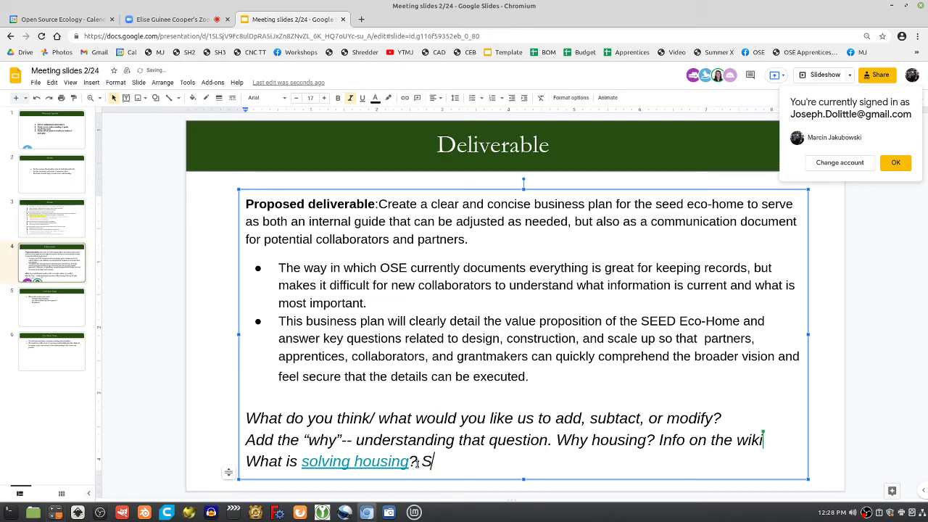
pyautogui.write('See ')
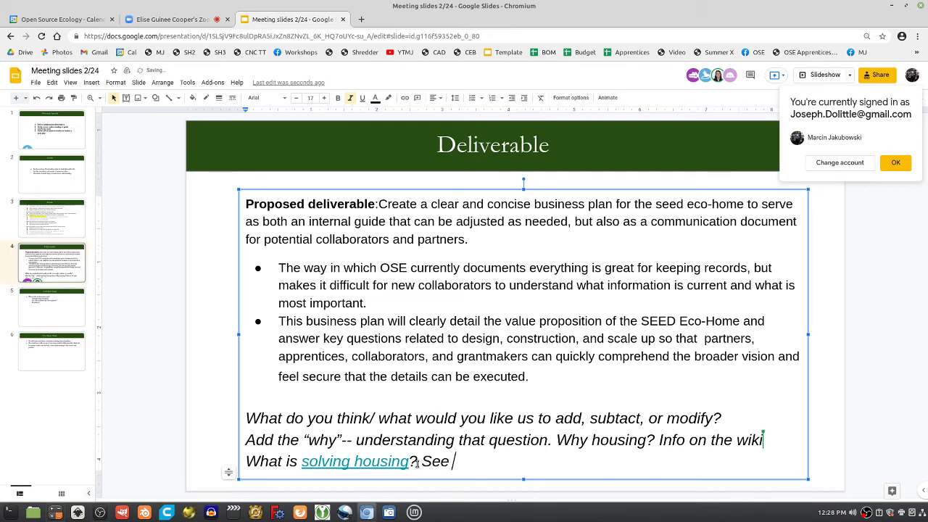
pyautogui.write('also Distrib')
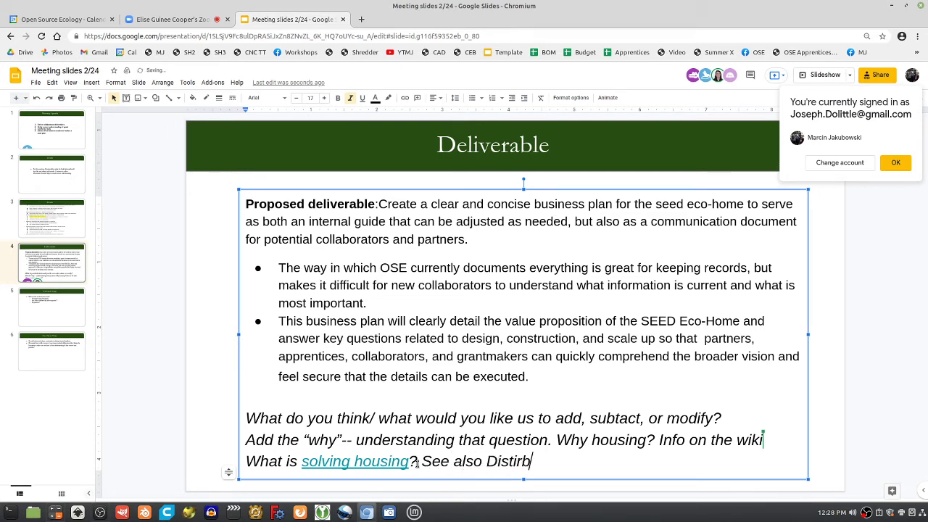
pyautogui.press('BackSpace')
pyautogui.write('but')
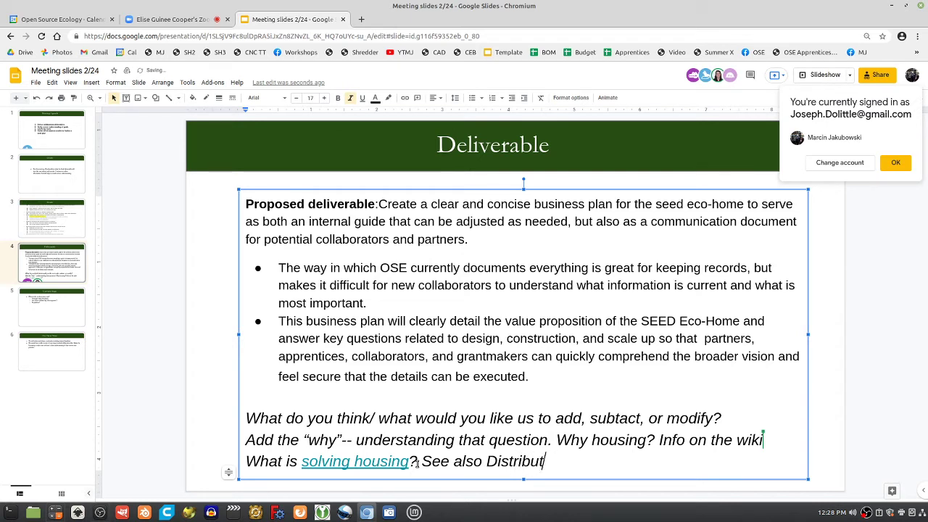
pyautogui.write('ive Enterpris')
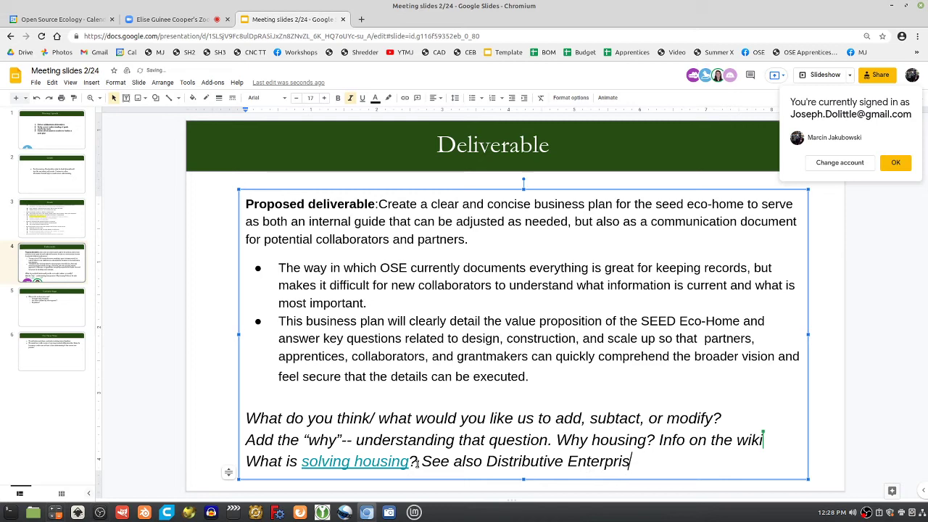
pyautogui.write('e')
# Step: In a new tab, open the Seed Home v2 wiki page and start changing its address to '/Dis'
pyautogui.click(361, 19)
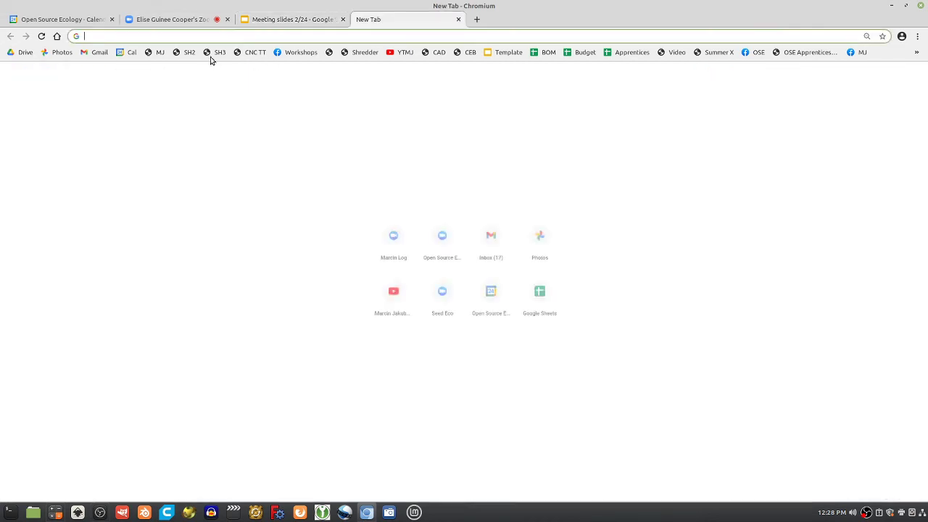
pyautogui.click(210, 53)
pyautogui.moveTo(215, 36); pyautogui.dragTo(263, 36)
pyautogui.write('D')
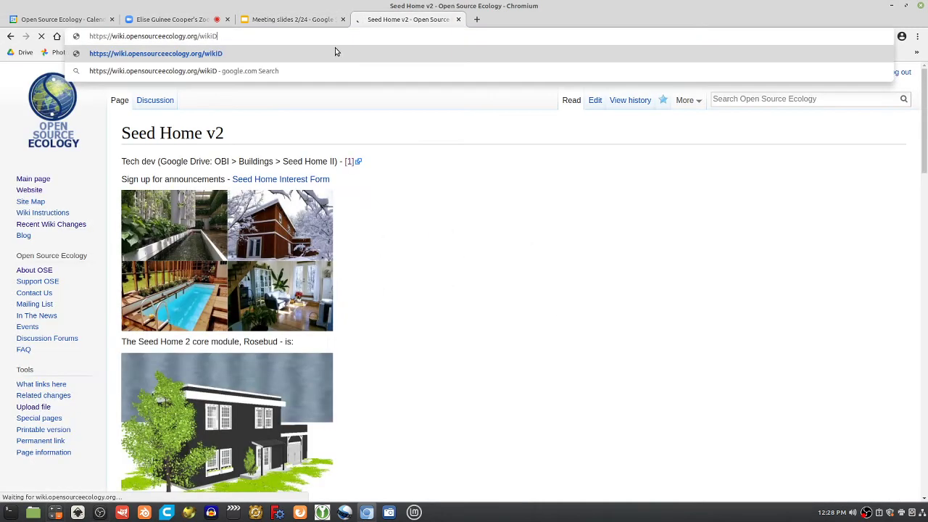
pyautogui.press('BackSpace')
pyautogui.write('/Distri')
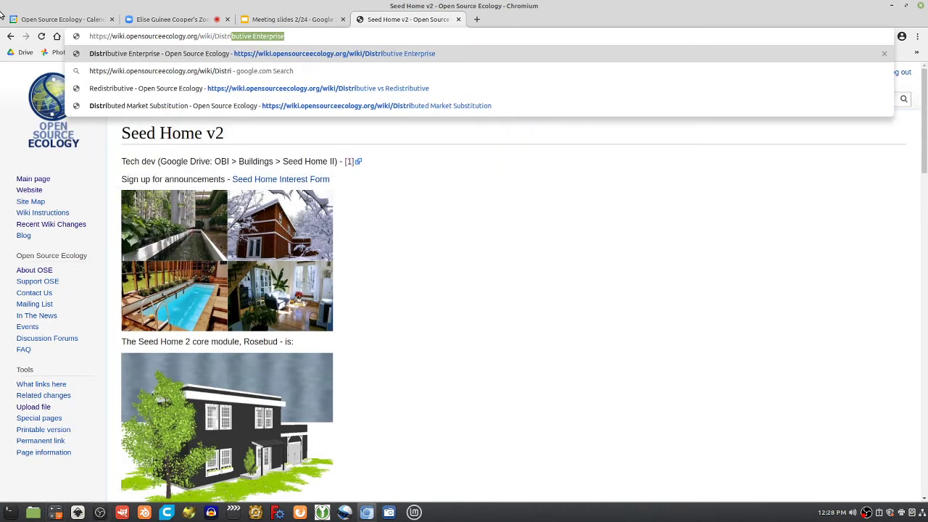
# Step: Check the calendar event, then go back to the Zoom meeting's shared Deliverable slide
pyautogui.click(58, 19)
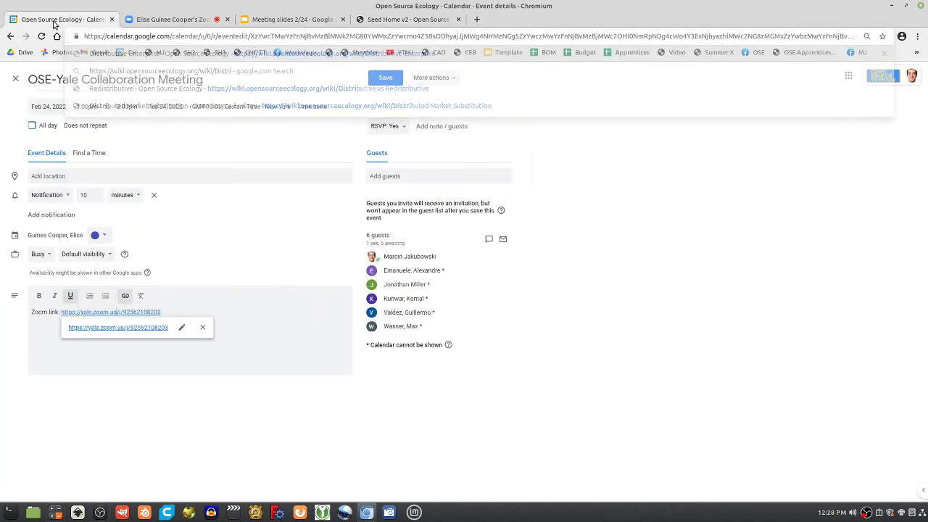
pyautogui.click(150, 16)
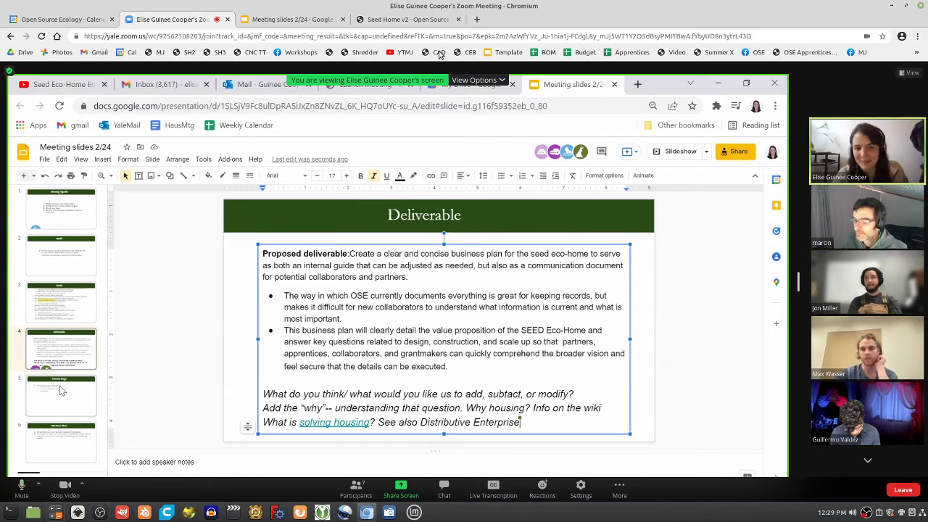
# Step: Open the Distributive Enterprise wiki page, take its address, and select 'Distributive Enterprise' on the slide
pyautogui.click(403, 19)
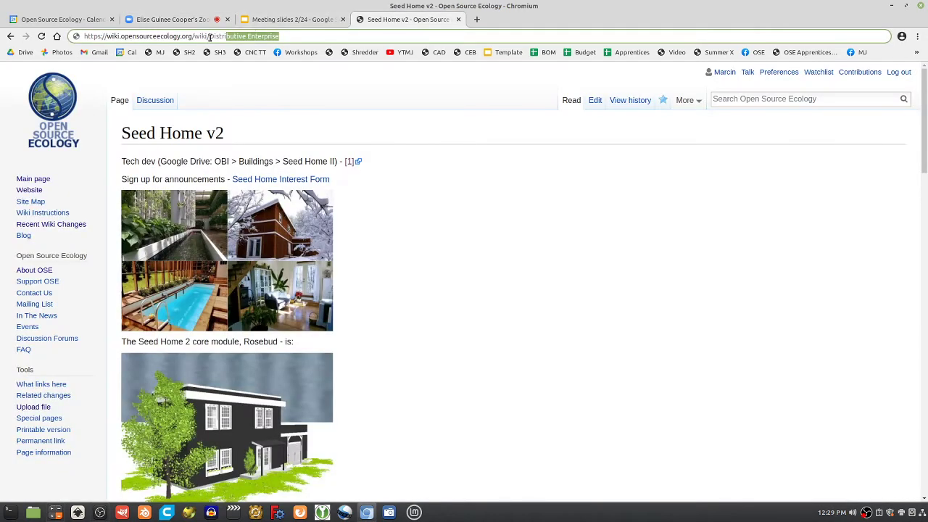
pyautogui.press('Return')
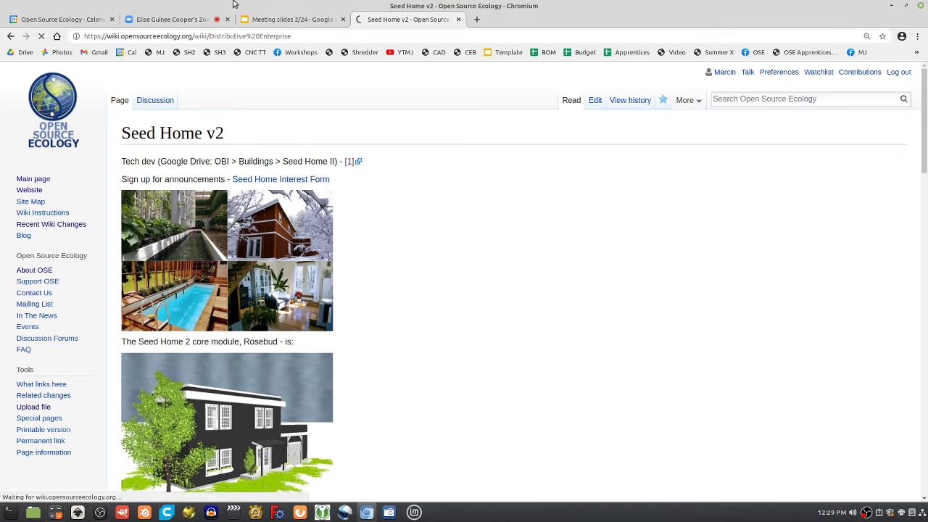
pyautogui.doubleClick(236, 36)
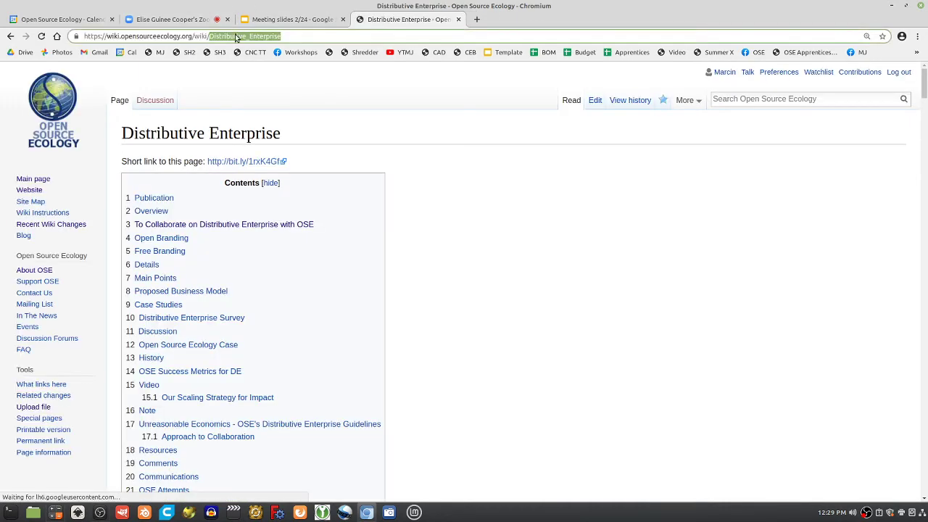
pyautogui.click(236, 36)
pyautogui.hotkey('ctrl', 'c')
pyautogui.hotkey('ctrl', 'shift', 'Tab')
pyautogui.moveTo(488, 461); pyautogui.dragTo(641, 462)
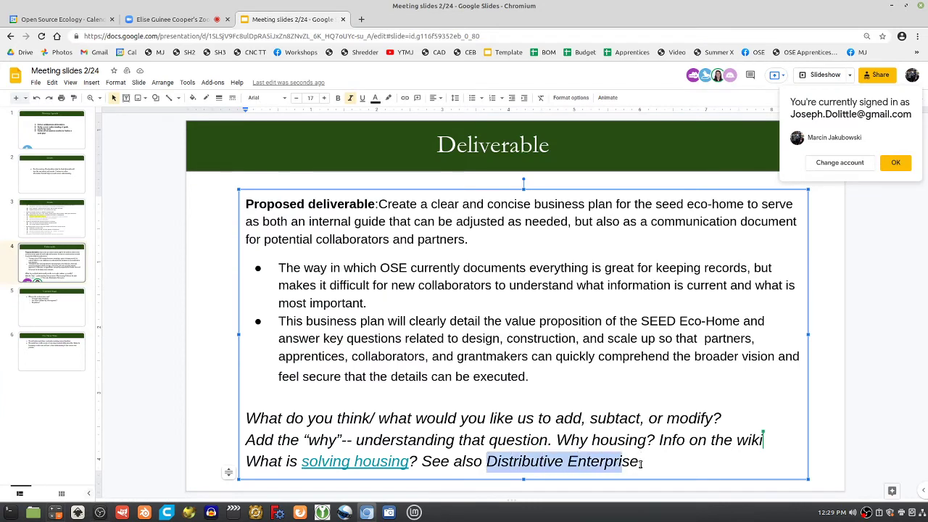
# Step: Link 'Distributive Enterprise' on the slide to the copied wiki page address
pyautogui.click(405, 97)
pyautogui.hotkey('ctrl', 'v')
pyautogui.click(613, 314)
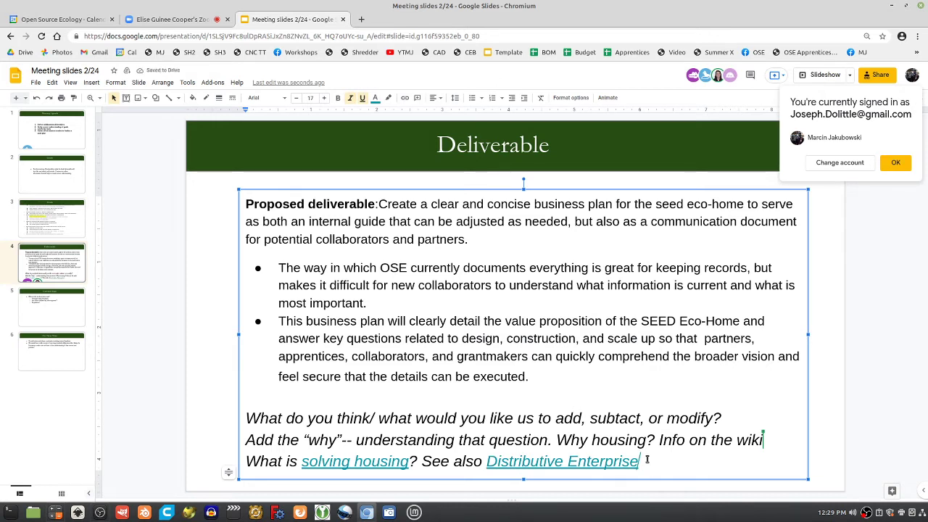
# Step: Continue with 'business model is open for others to replicate royalty-free', correcting typos
pyautogui.write('business')
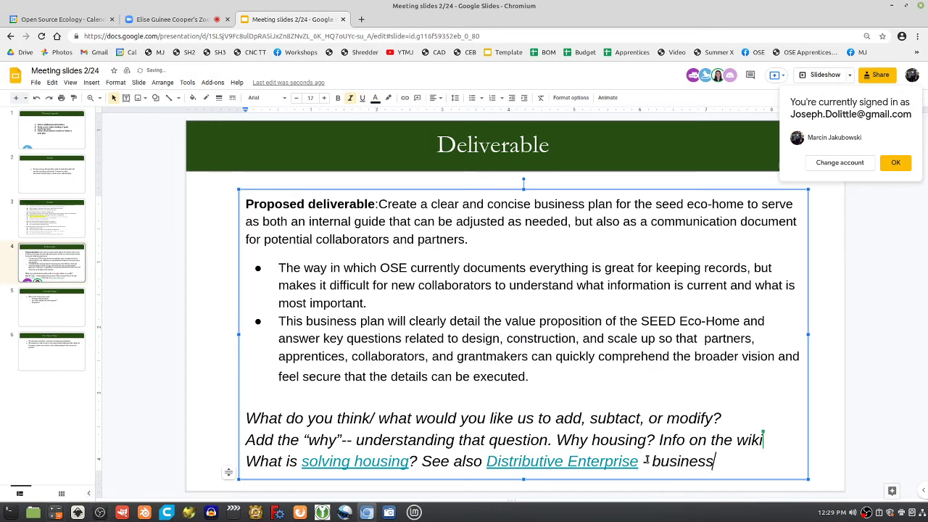
pyautogui.write(' model is opne')
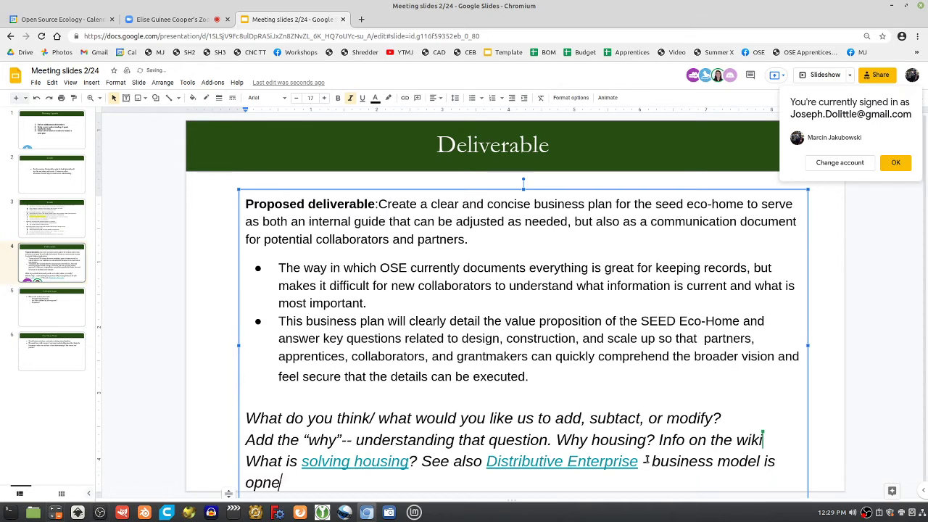
pyautogui.press('BackSpace')
pyautogui.press('BackSpace')
pyautogui.press('BackSpace')
pyautogui.write('en for others')
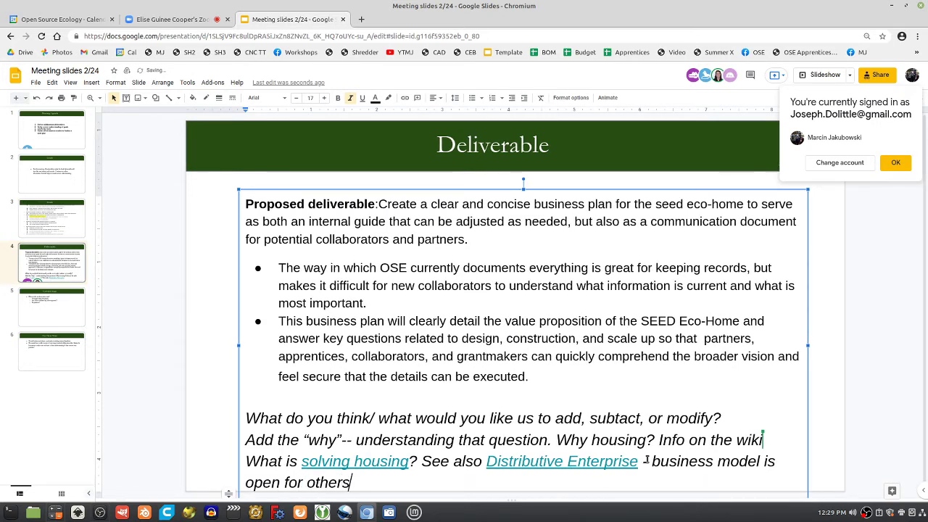
pyautogui.write(' to replicate ro')
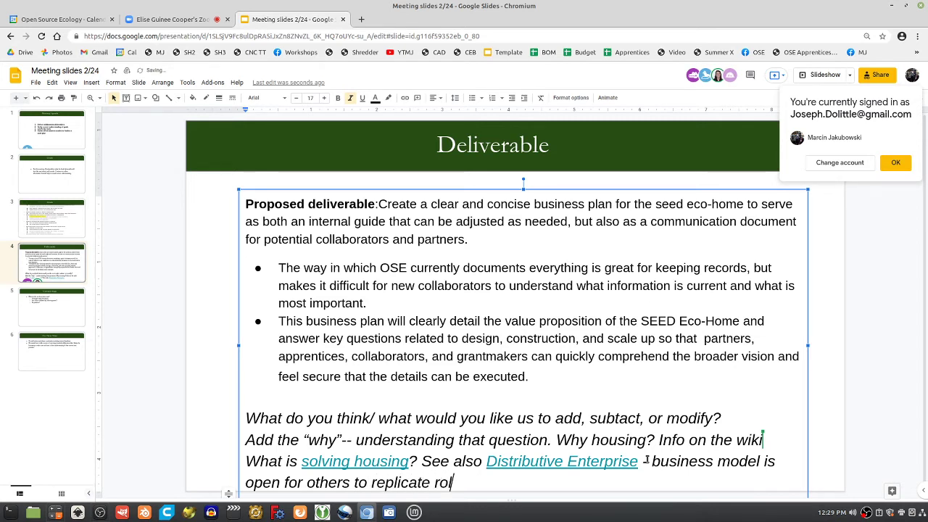
pyautogui.press('BackSpace')
pyautogui.write('ate royalty-free,')
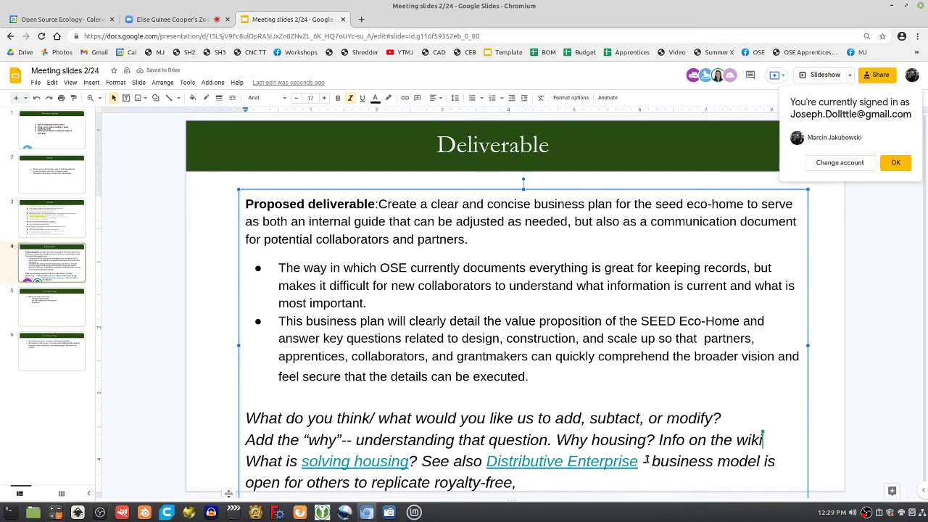
# Step: Watch the Zoom shared screen as the Deliverable slide gains its reality-check bullet
pyautogui.click(178, 22)
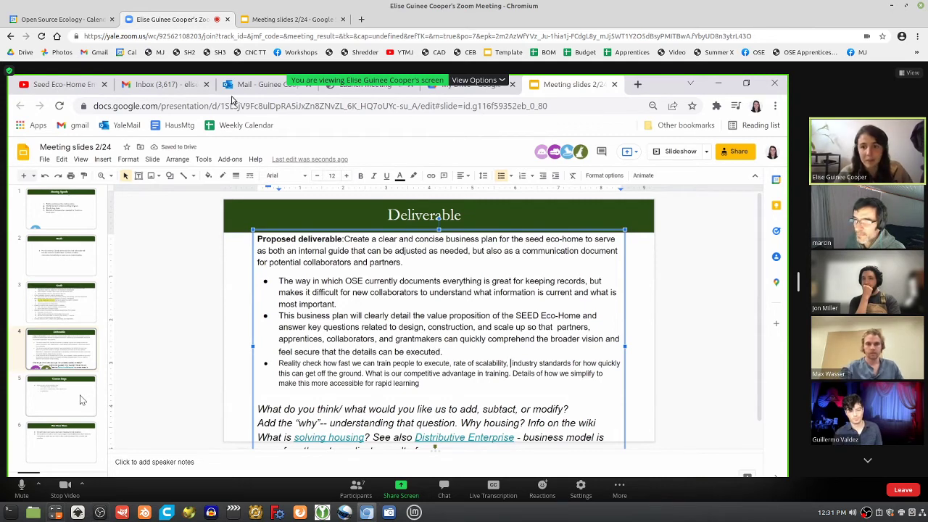
# Step: Open slide 5 'Current Stage' and highlight words in its first and Prototype stage bullets
pyautogui.click(269, 20)
pyautogui.click(77, 310)
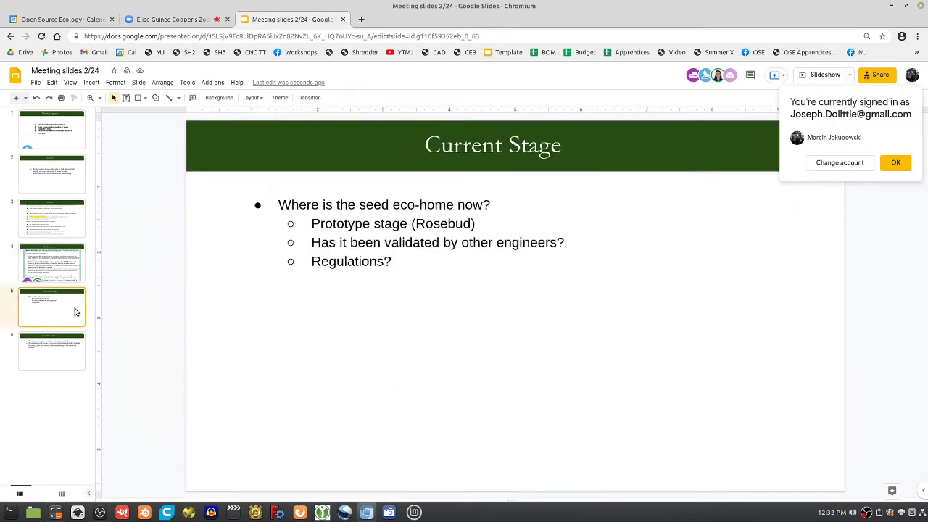
pyautogui.moveTo(339, 205); pyautogui.dragTo(422, 207)
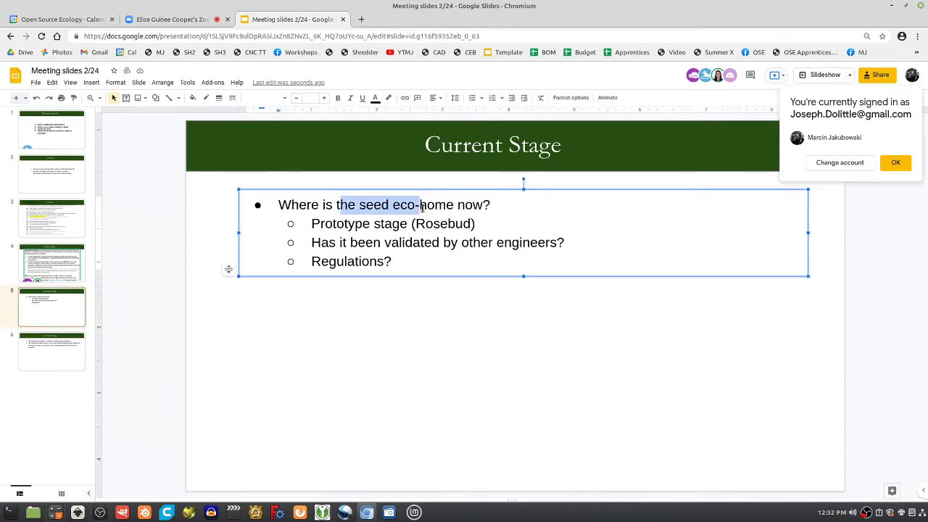
pyautogui.moveTo(374, 224); pyautogui.dragTo(416, 224)
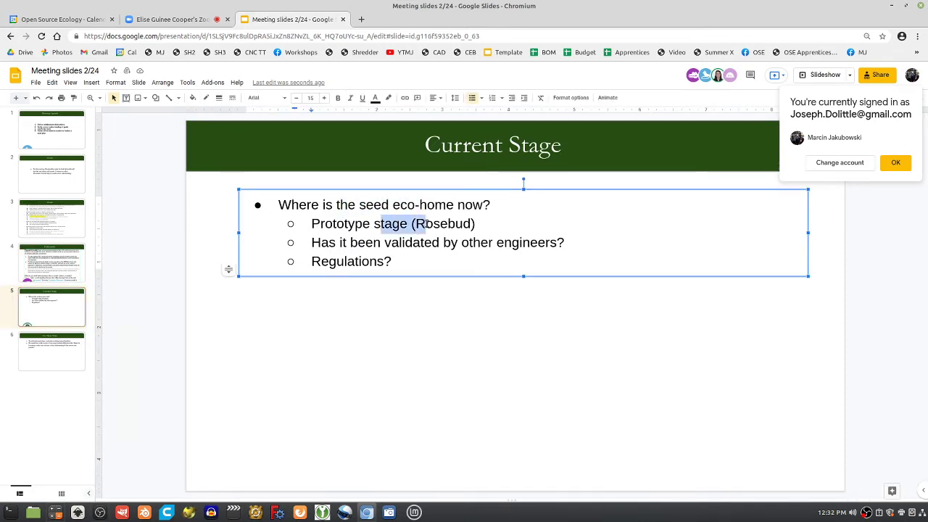
pyautogui.click(170, 20)
pyautogui.click(259, 22)
pyautogui.click(191, 24)
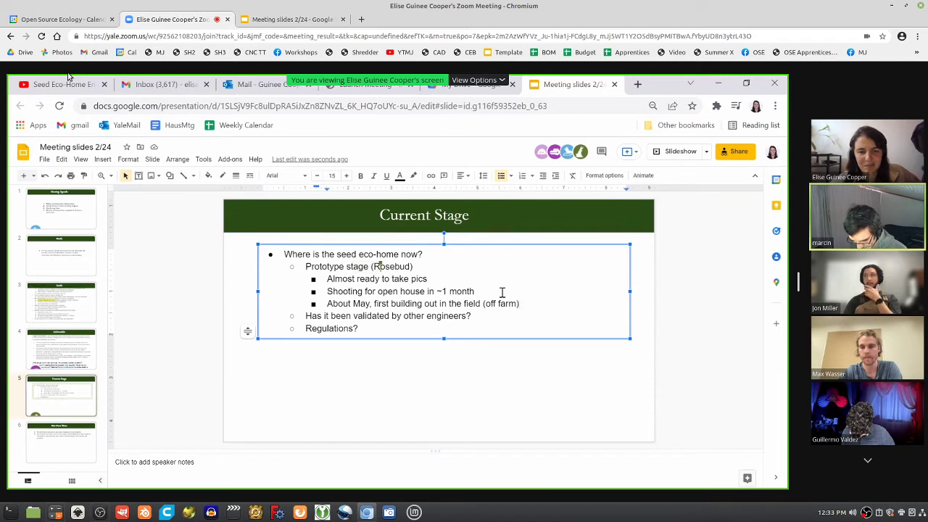
pyautogui.moveTo(60, 71)
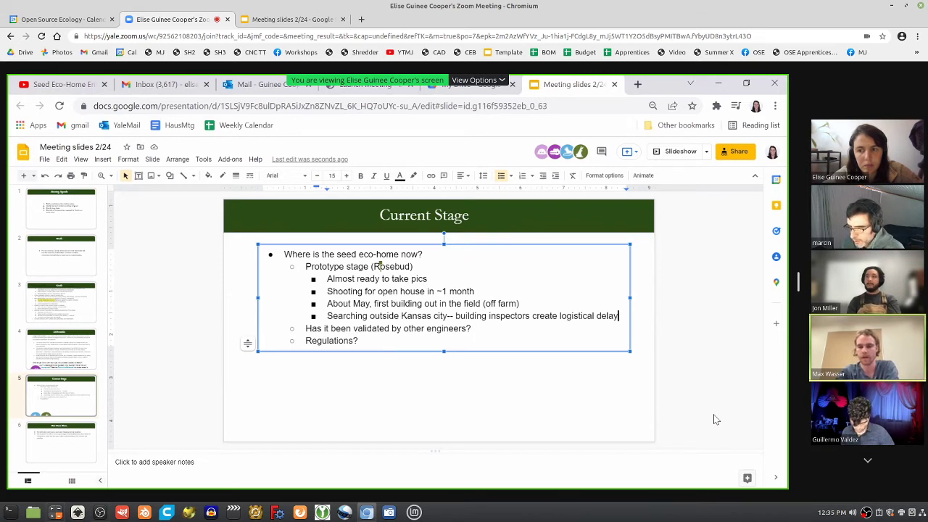
pyautogui.click(509, 328)
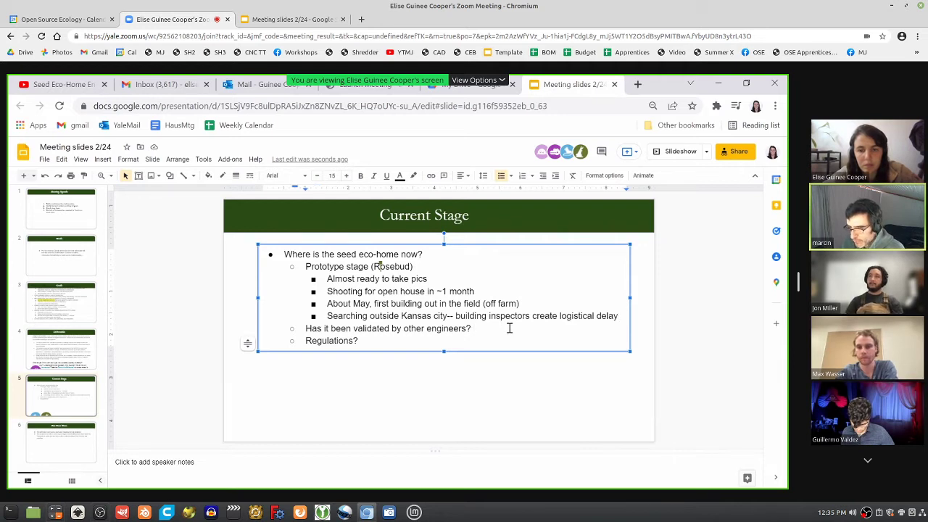
pyautogui.click(618, 317)
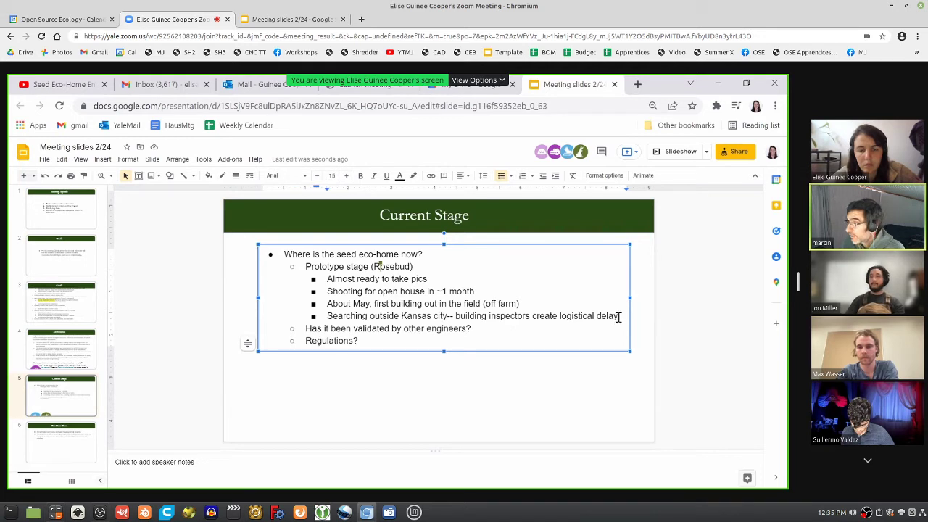
# Step: Add a sub-bullet 'Long-term, apprenticeship program critical…' below the logistical delay line, ending in a period
pyautogui.press('Return')
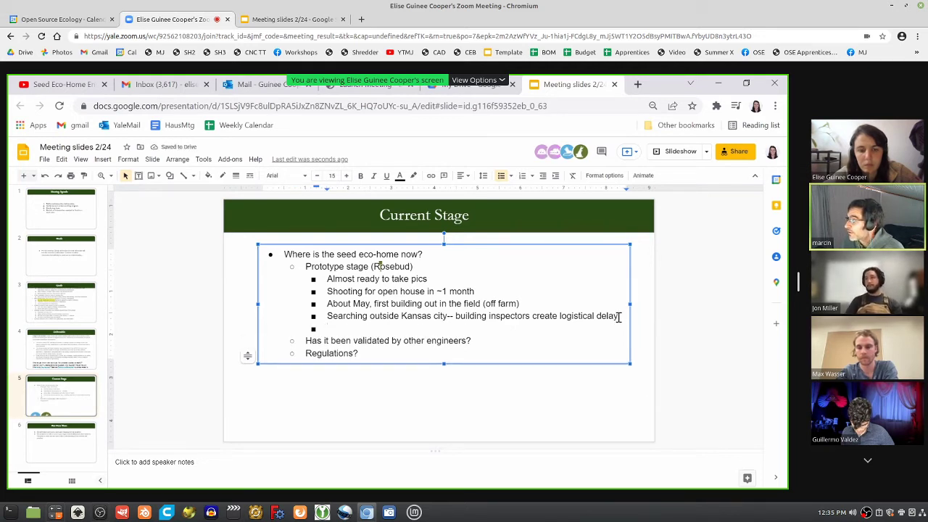
pyautogui.write('I')
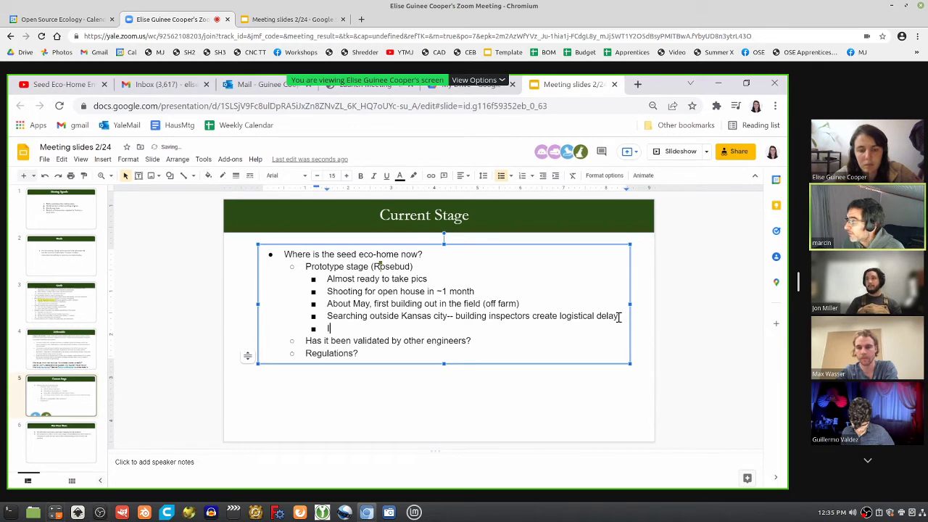
pyautogui.write('ong-term,')
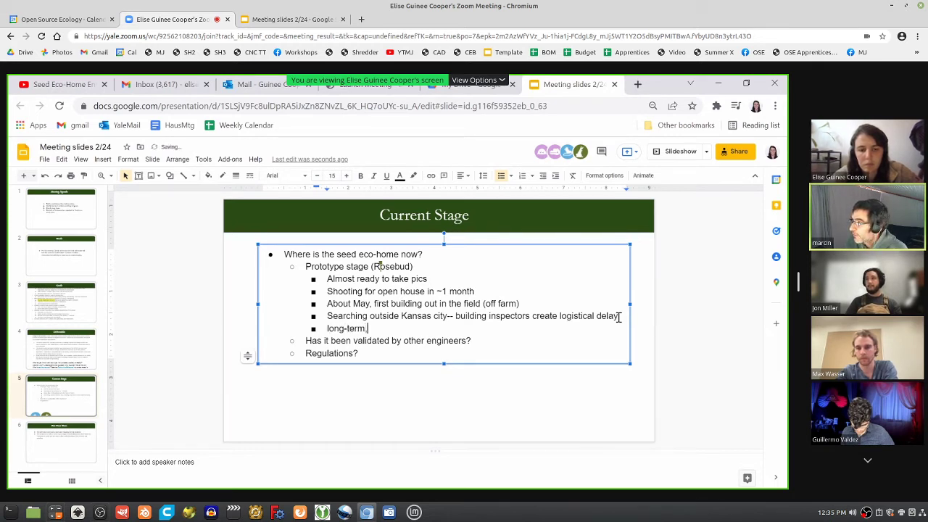
pyautogui.write(' appren')
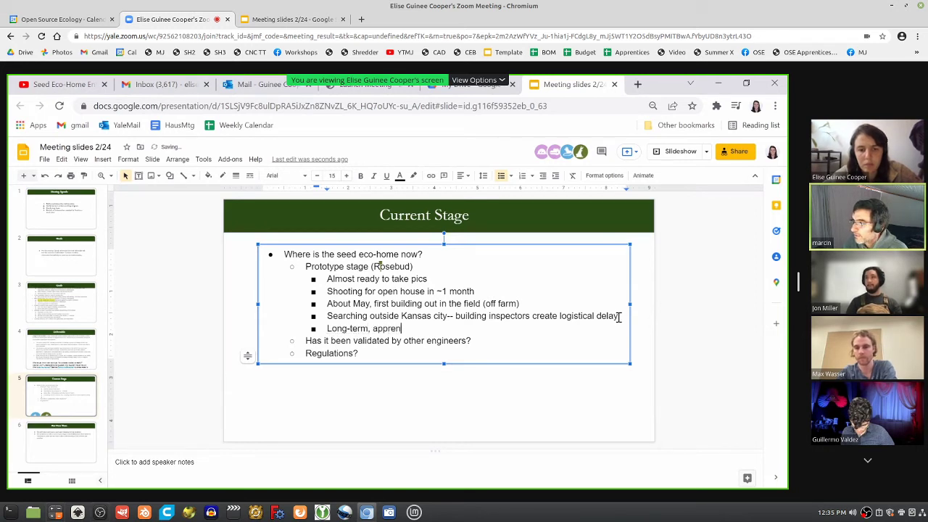
pyautogui.write('ticeship prog')
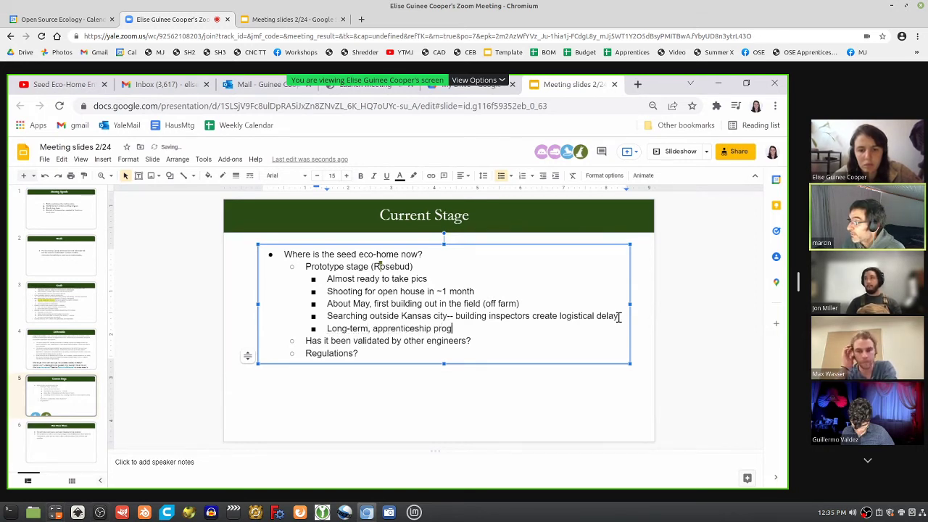
pyautogui.write('ram critical')
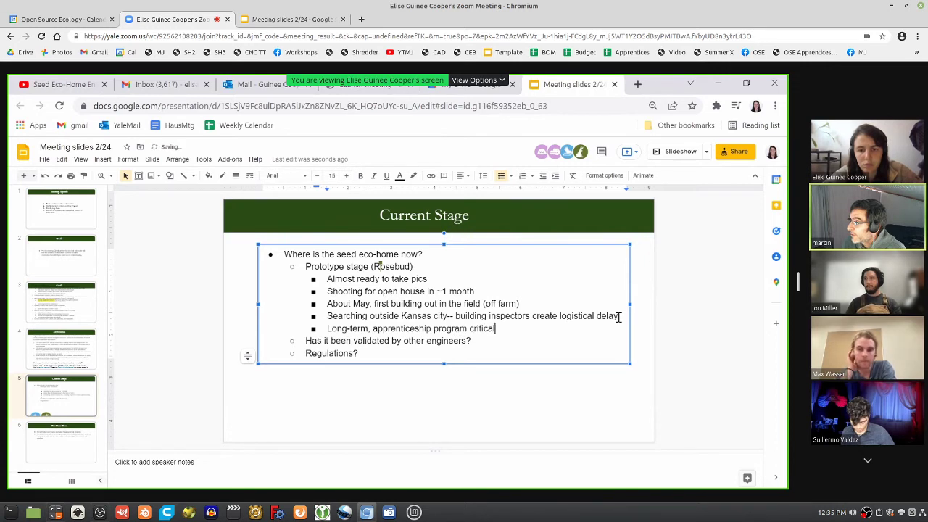
pyautogui.write('. I')
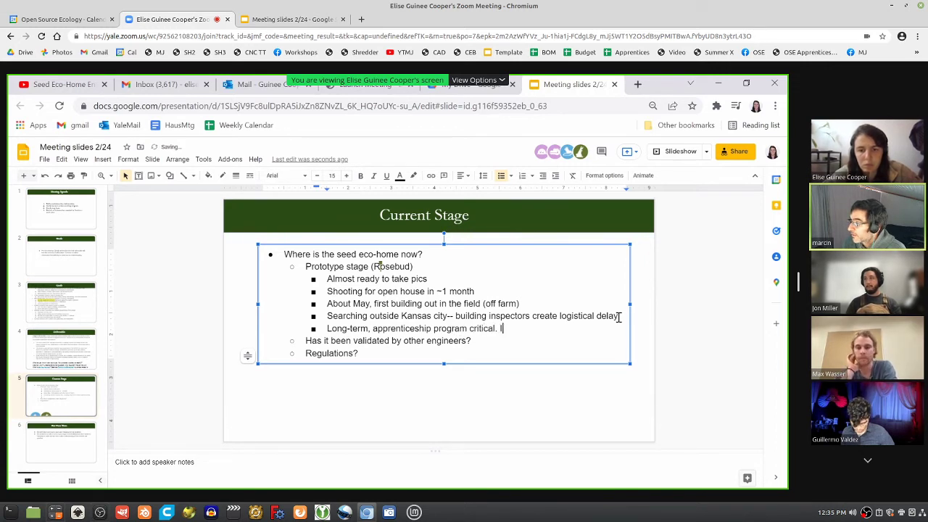
pyautogui.write('mmediately, using e')
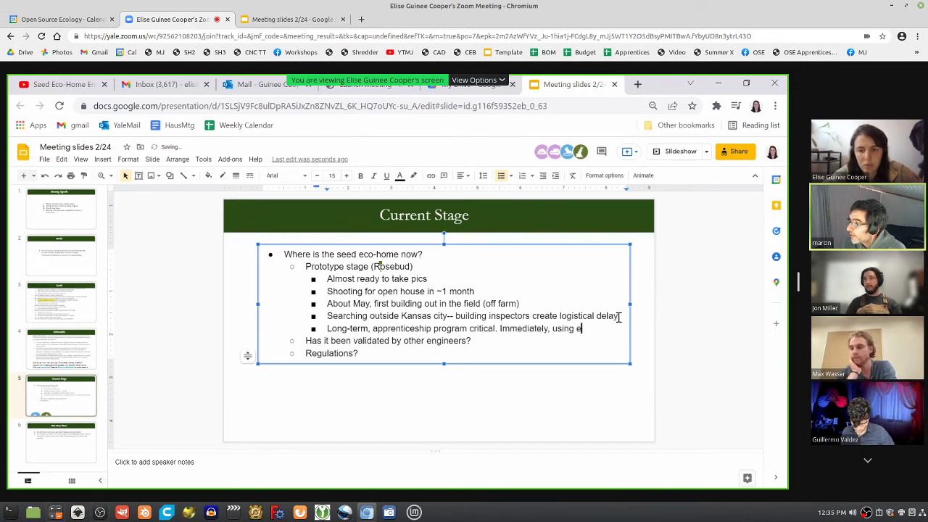
pyautogui.write('xisting channels ')
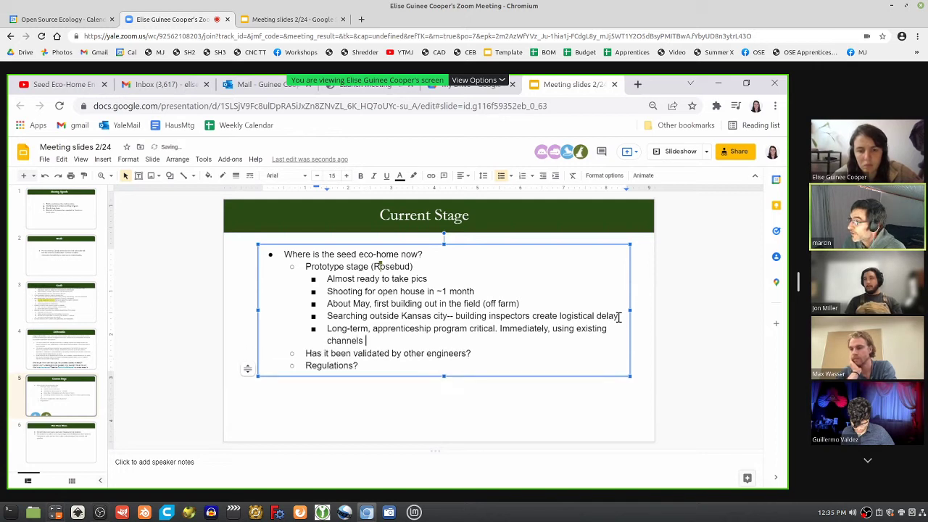
pyautogui.write('to create swarm')
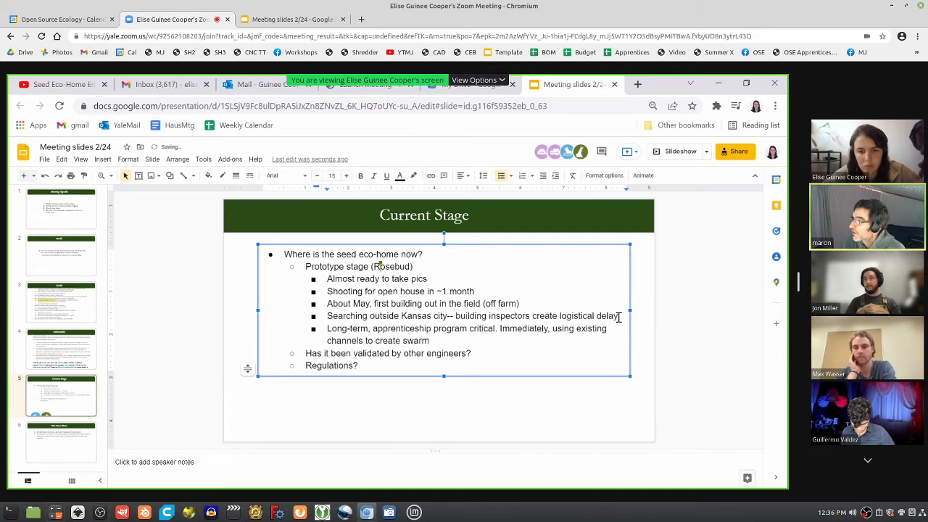
pyautogui.write(' build')
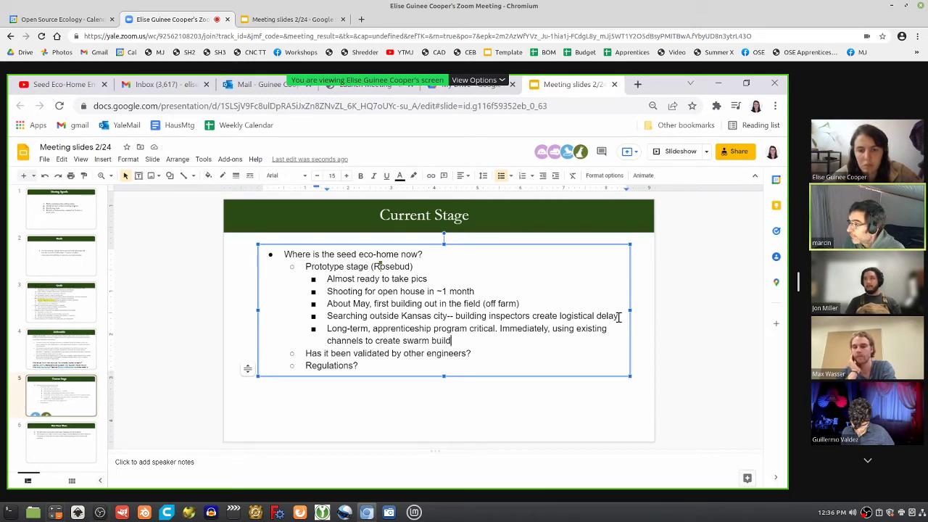
pyautogui.write('.')
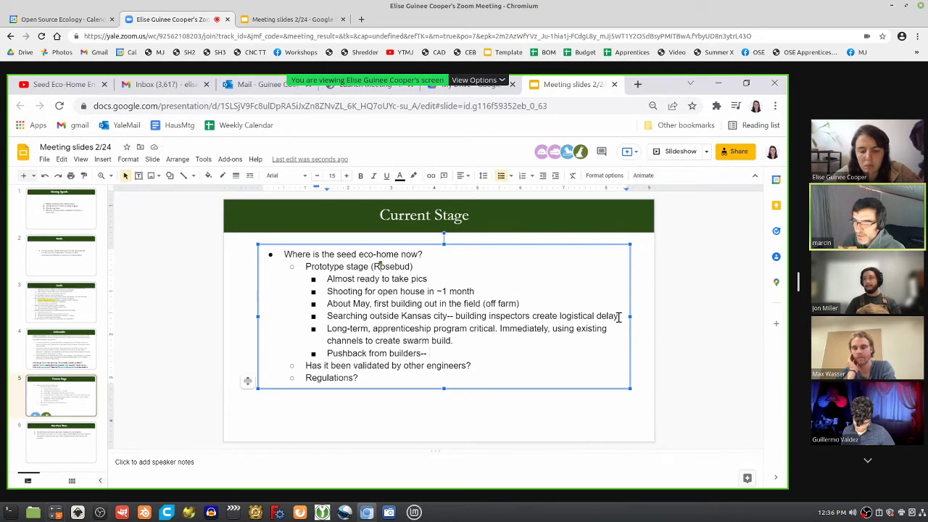
# Step: Type 'current strategy is recruiting tradespeople' after 'Pushback from builders--'
pyautogui.write('current s')
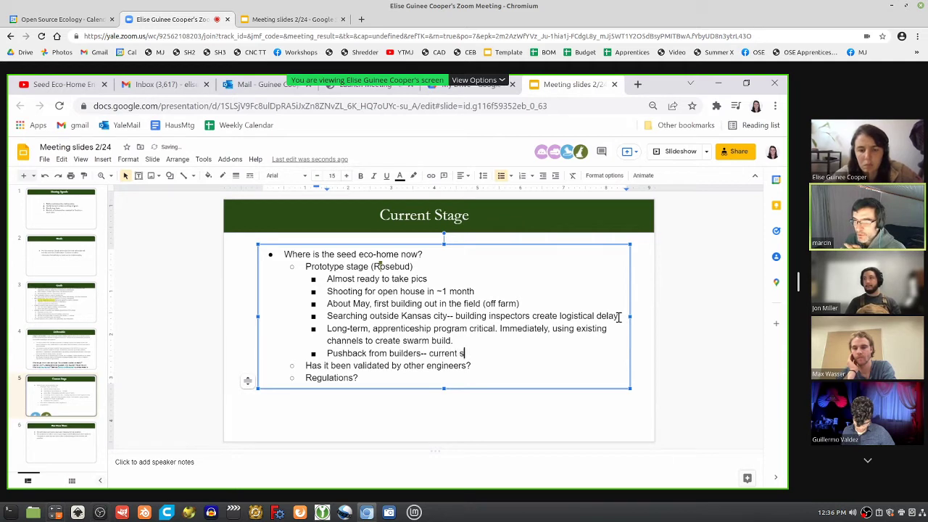
pyautogui.write('trategy is rec')
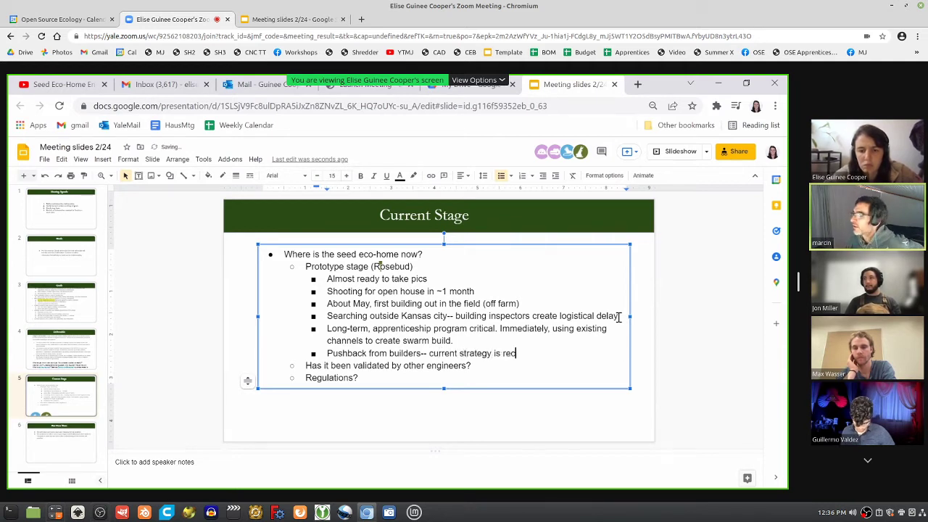
pyautogui.write('ruiting tr')
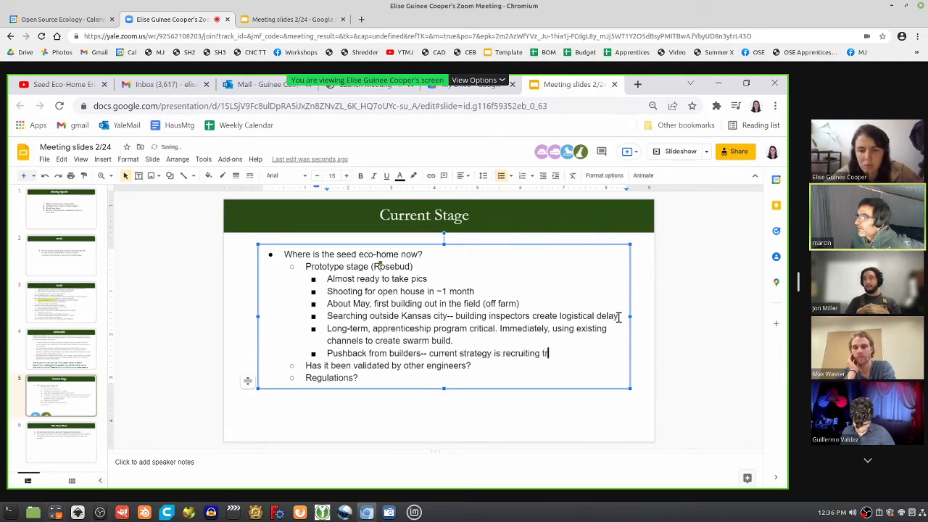
pyautogui.write('adespeople')
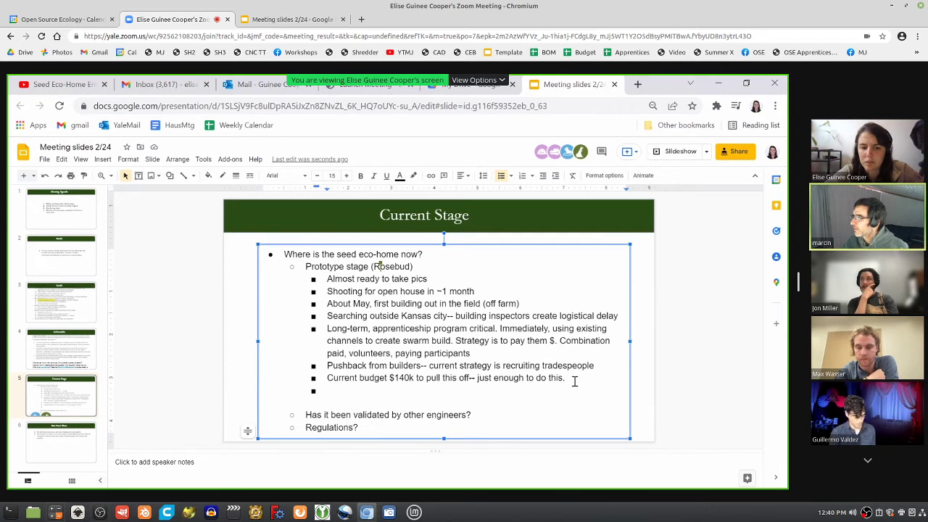
# Step: Remove the empty bullet and add '6 week process from plan' after the engineer validation line
pyautogui.press('BackSpace')
pyautogui.press('BackSpace')
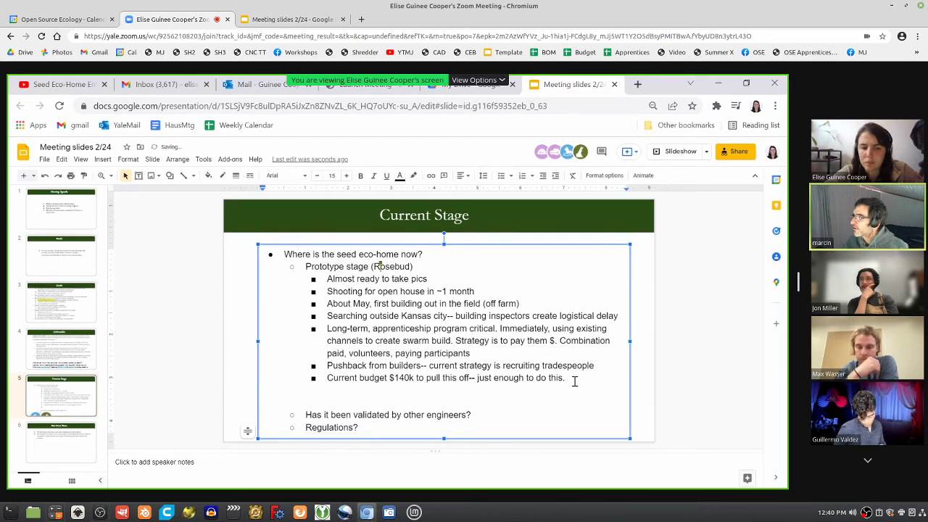
pyautogui.press('BackSpace')
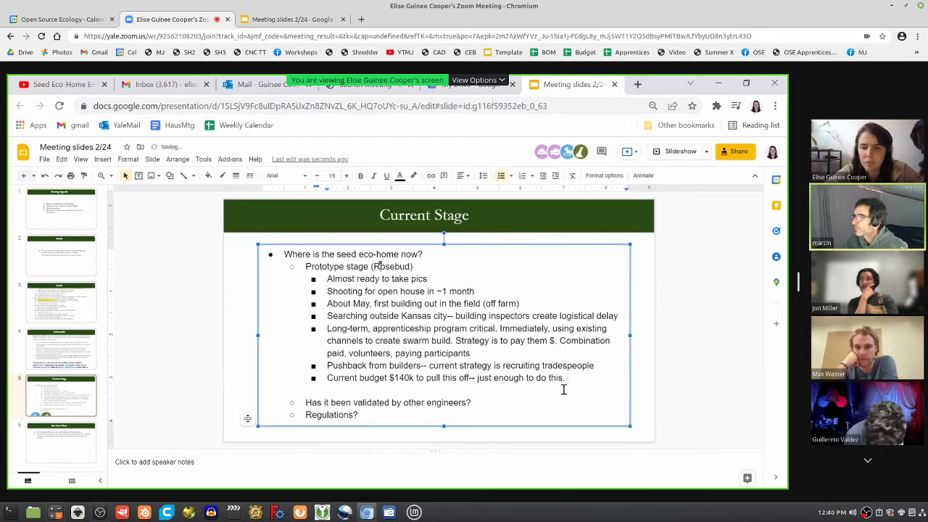
pyautogui.click(553, 400)
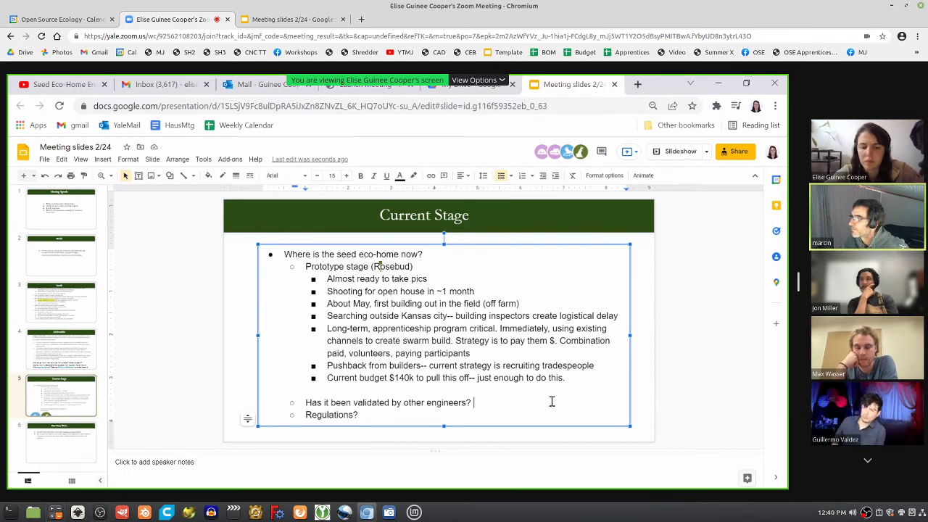
pyautogui.write('6 weeks')
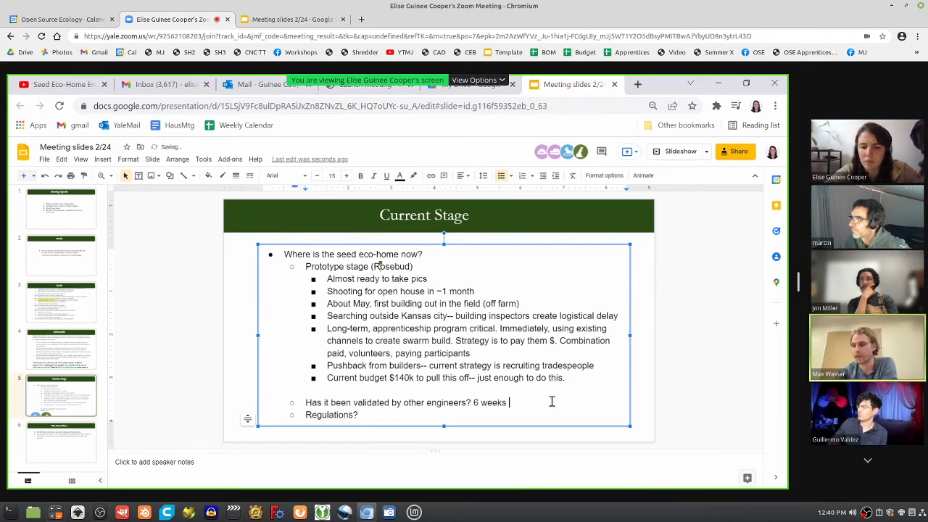
pyautogui.press('BackSpace')
pyautogui.press('BackSpace')
pyautogui.write('process fro')
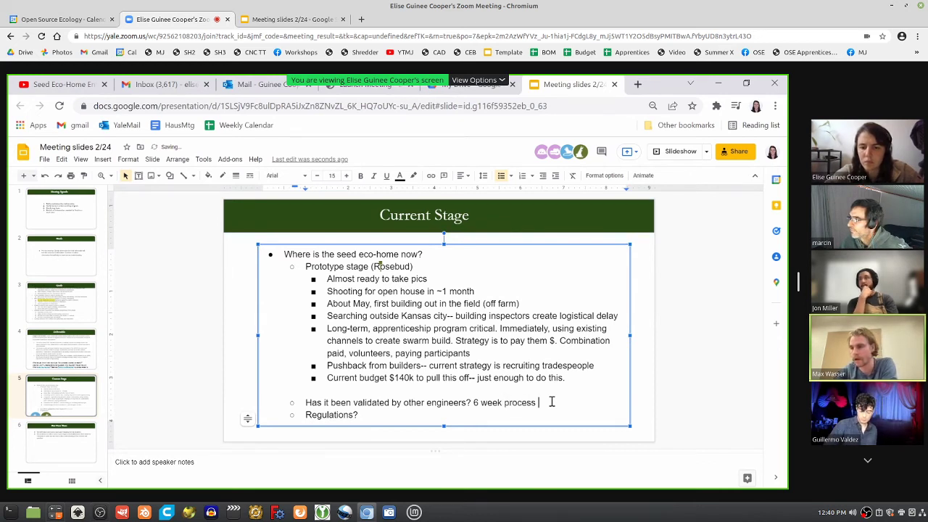
pyautogui.write('m plan')
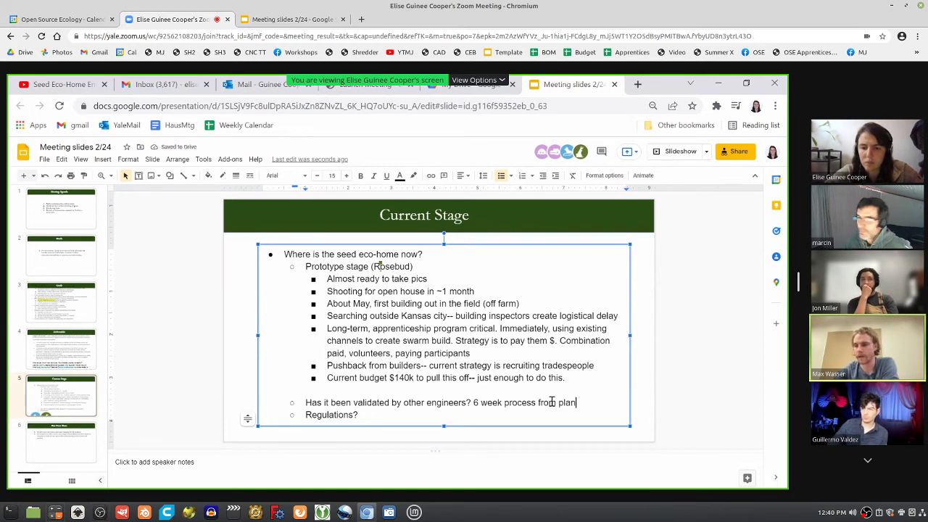
pyautogui.moveTo(109, 443)
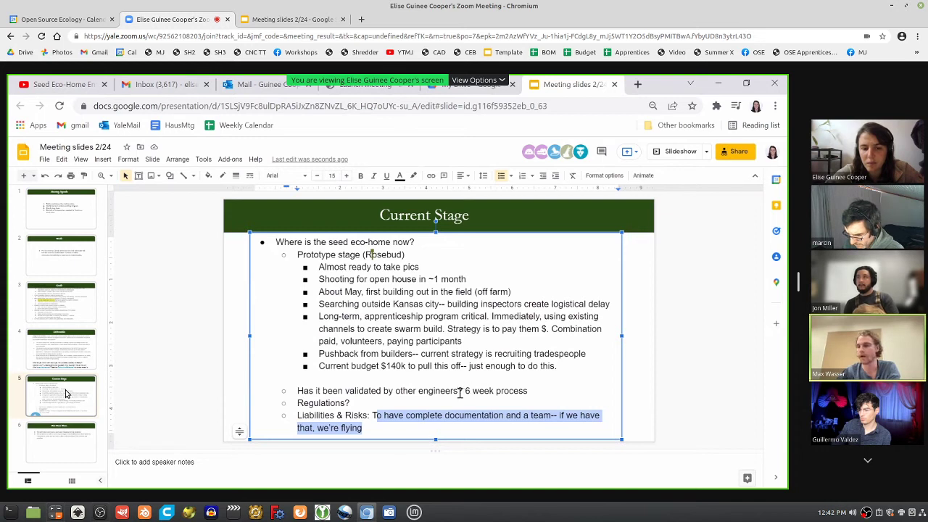
# Step: Below the Liabilities & Risks line, start a sub-bullet reading 'Major environmental commponents:'
pyautogui.click(411, 432)
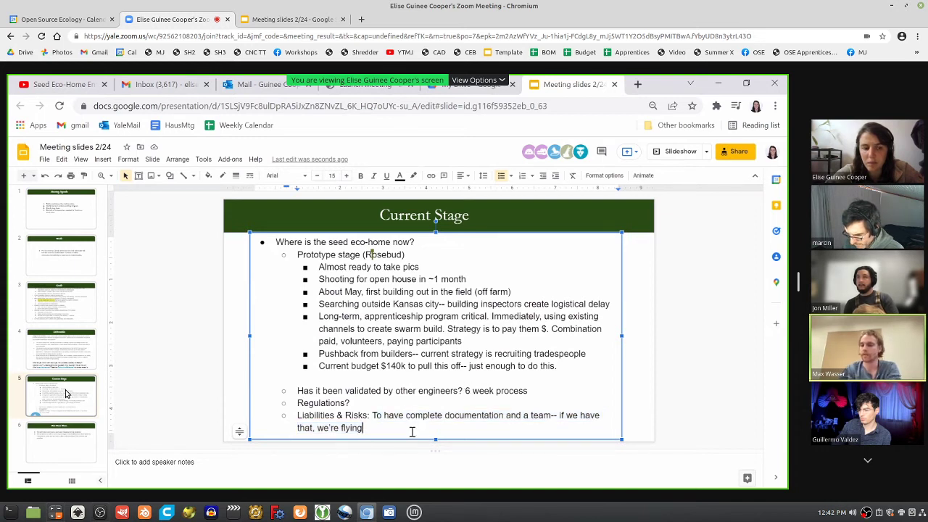
pyautogui.press('Return')
pyautogui.write('Major en')
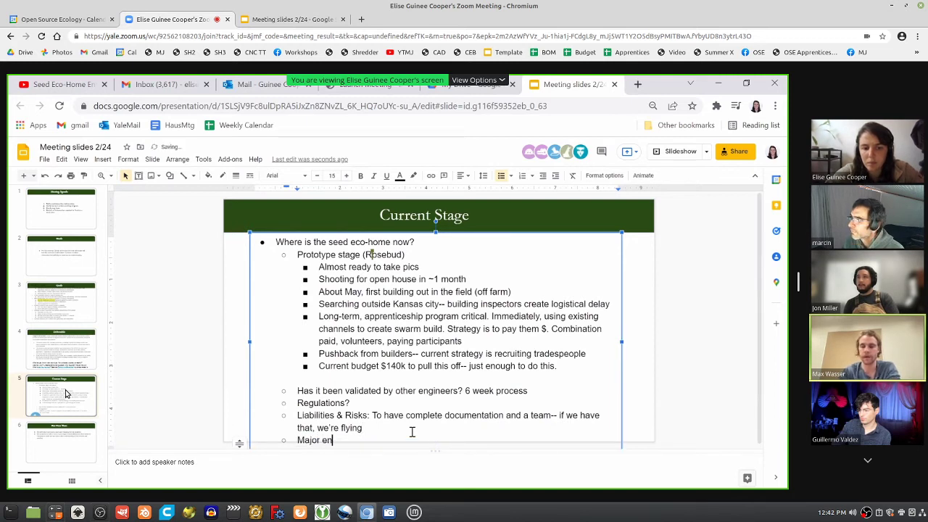
pyautogui.write('vironmenta')
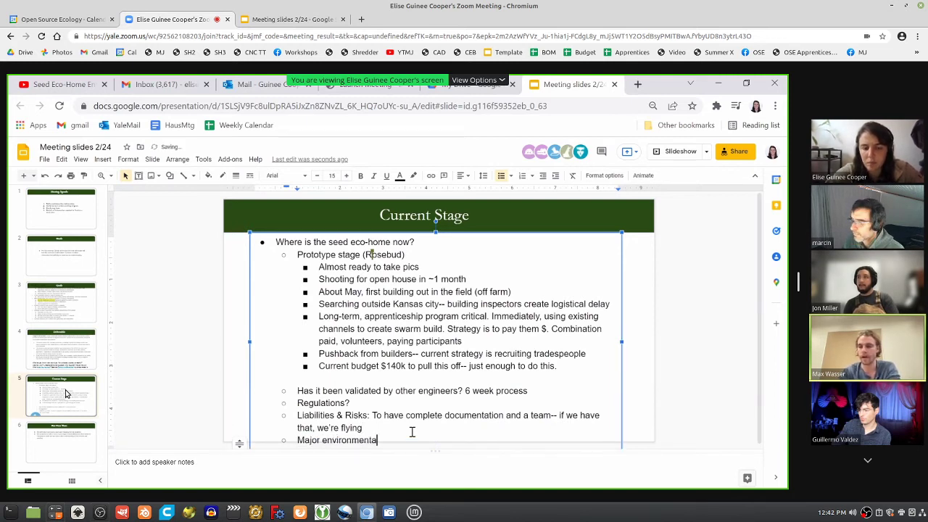
pyautogui.write('l commponents:')
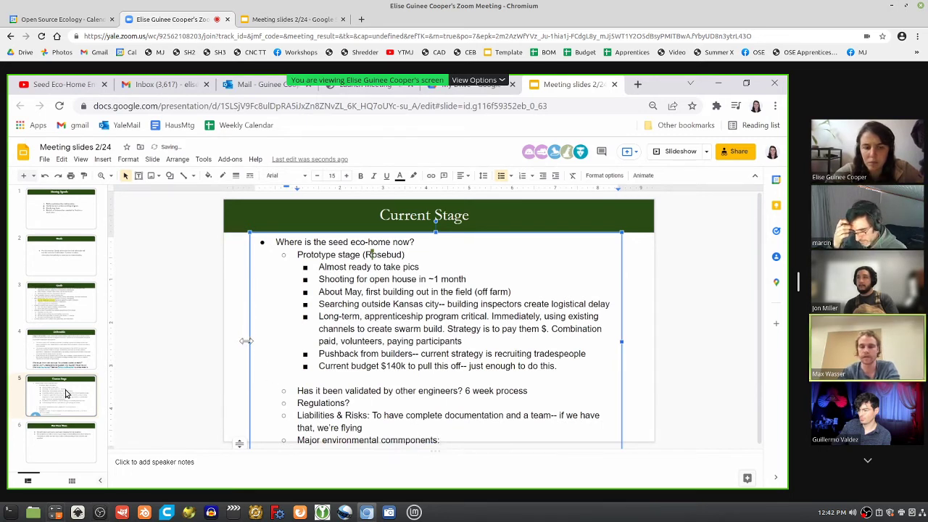
# Step: Widen the Current Stage text box slightly from its left edge so the lines reflow
pyautogui.moveTo(226, 341); pyautogui.dragTo(223, 341)
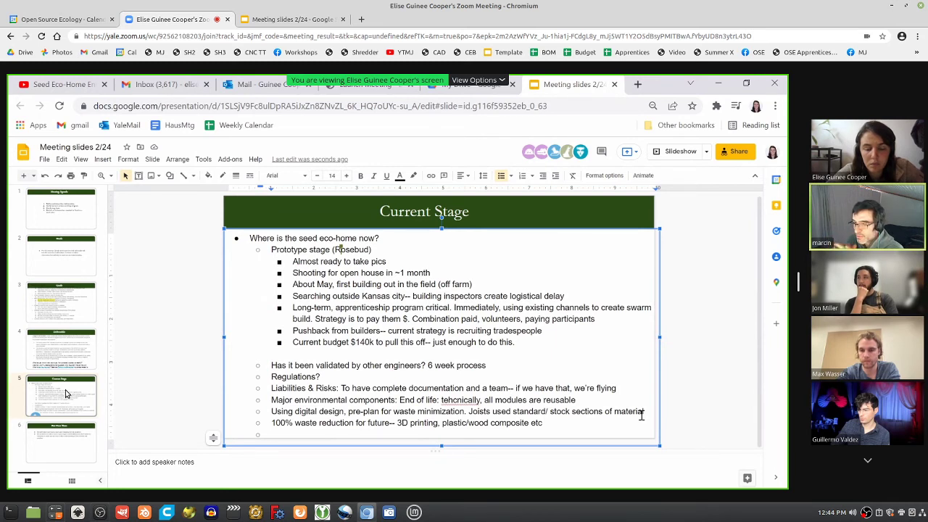
# Step: Type a draft bullet about meeting industry standards for 6 inch insulation and roofs, trimming the trailing figure
pyautogui.write('Meeting ')
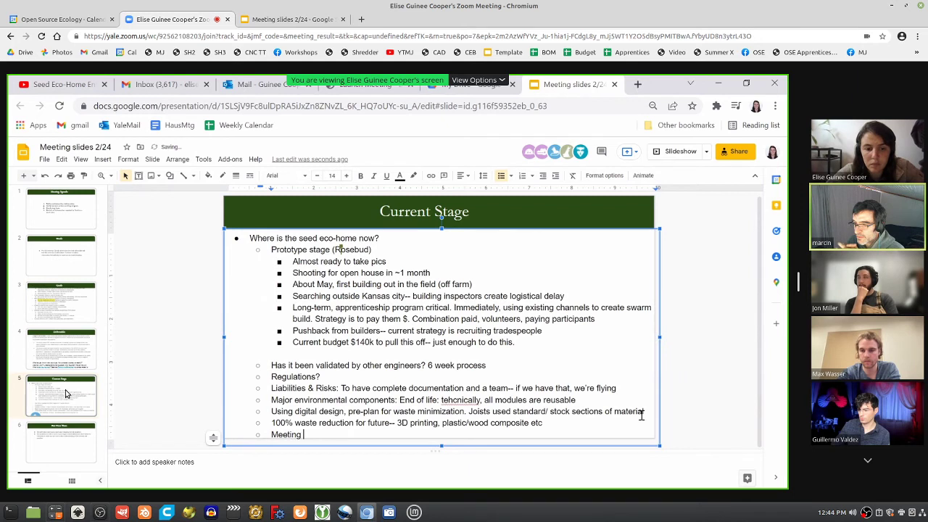
pyautogui.write('industry stand')
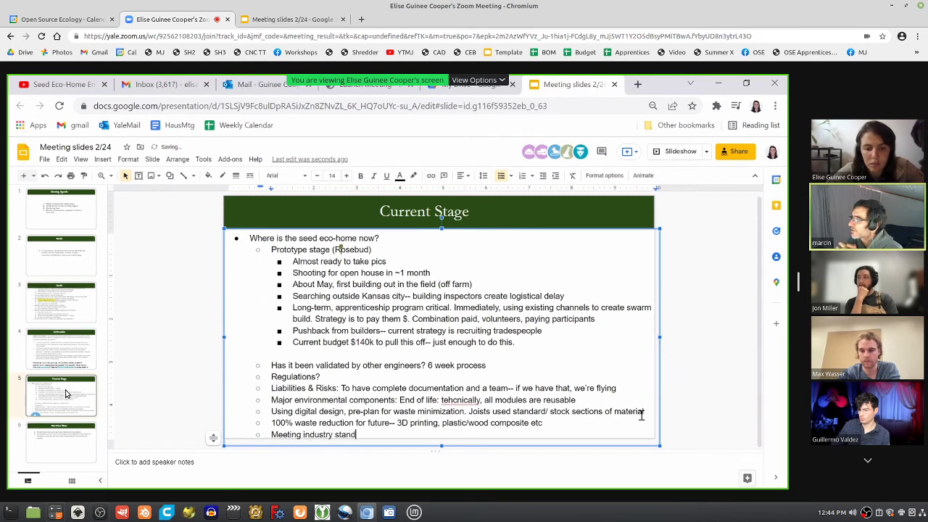
pyautogui.write('ards for')
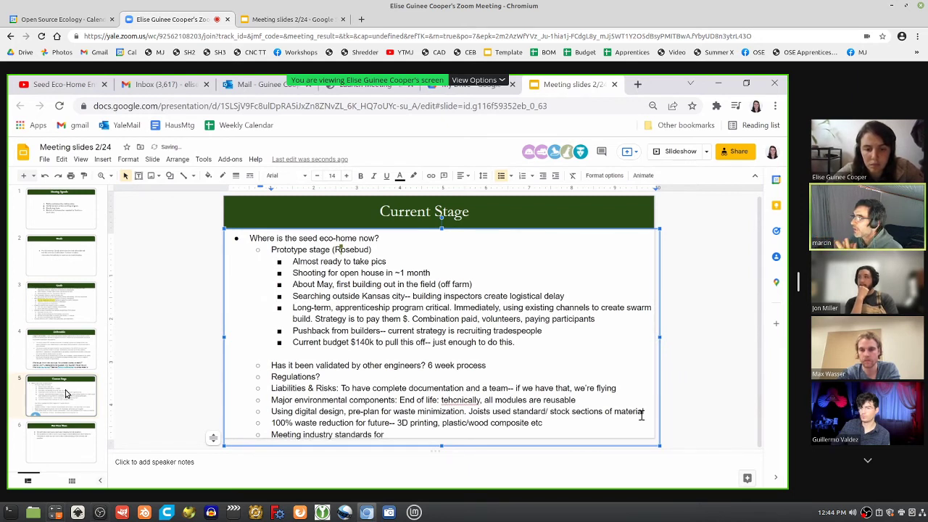
pyautogui.write(' 6 ins')
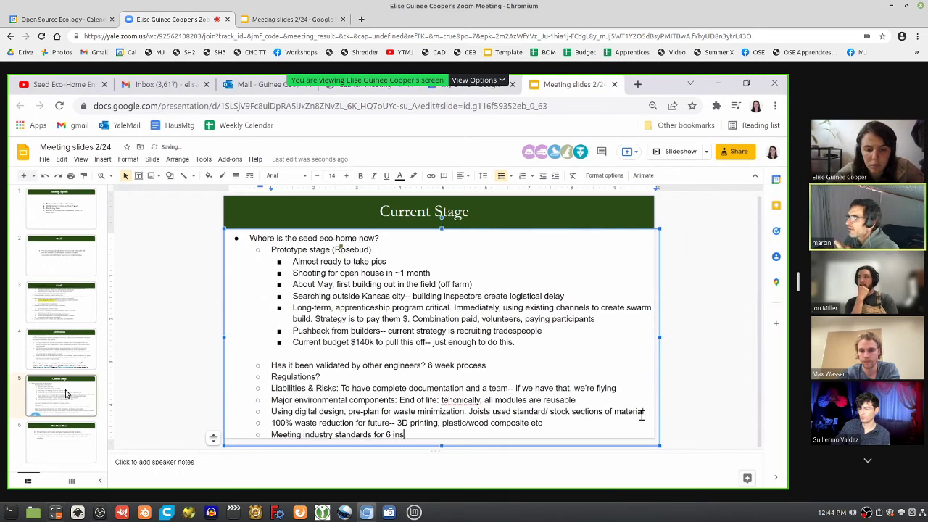
pyautogui.press('BackSpace')
pyautogui.write('ch')
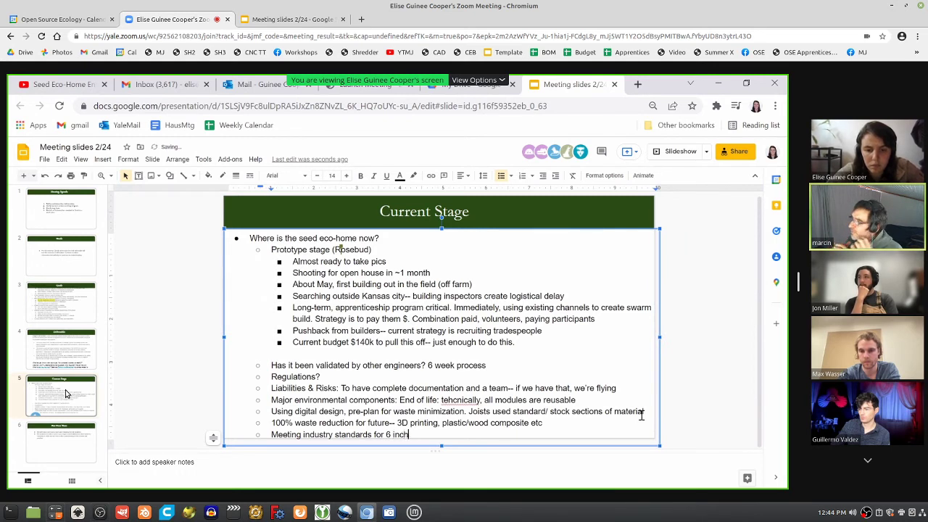
pyautogui.write(' insularion')
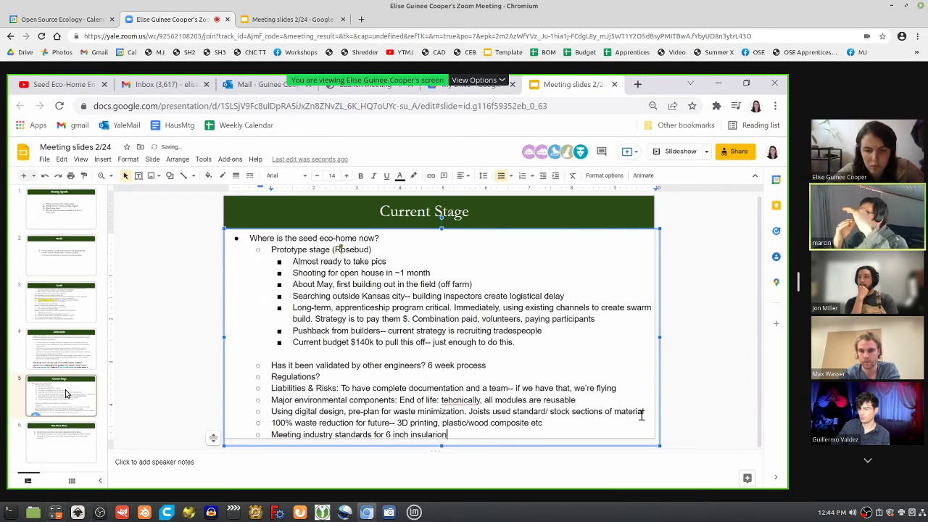
pyautogui.write('. roofs')
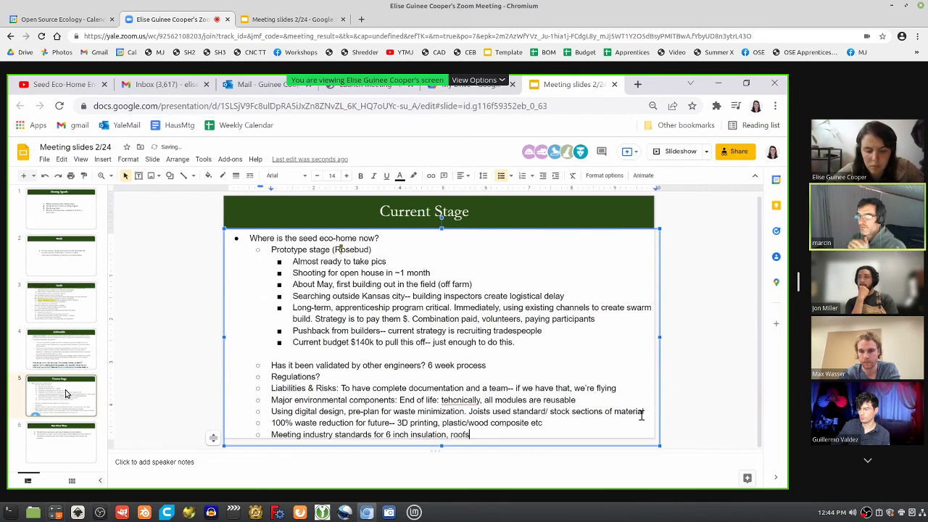
pyautogui.write(' 12 inch')
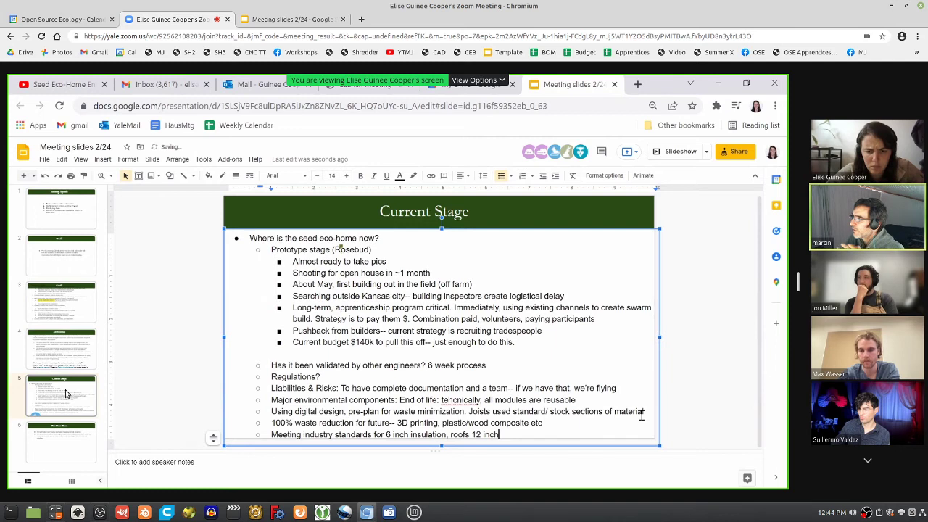
pyautogui.press('BackSpace')
pyautogui.press('BackSpace')
pyautogui.press('BackSpace')
pyautogui.press('BackSpace')
pyautogui.press('BackSpace')
pyautogui.press('BackSpace')
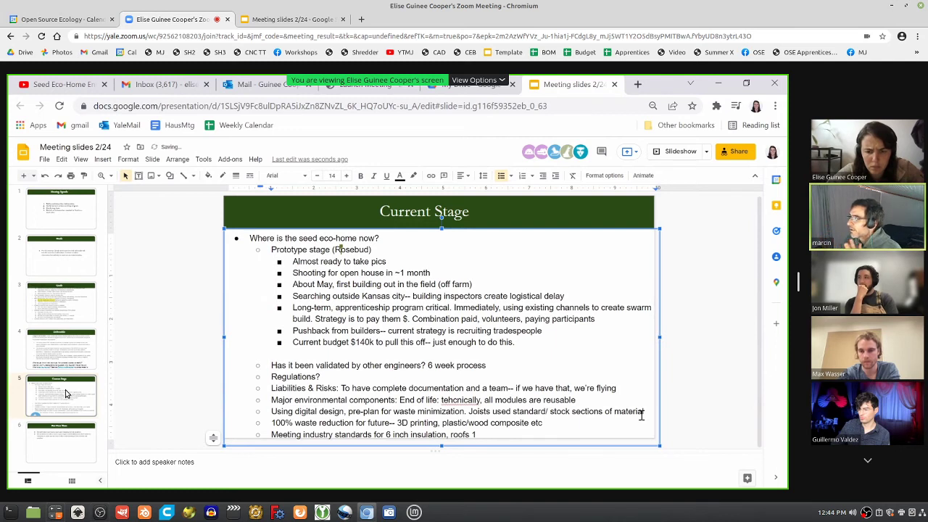
pyautogui.press('BackSpace')
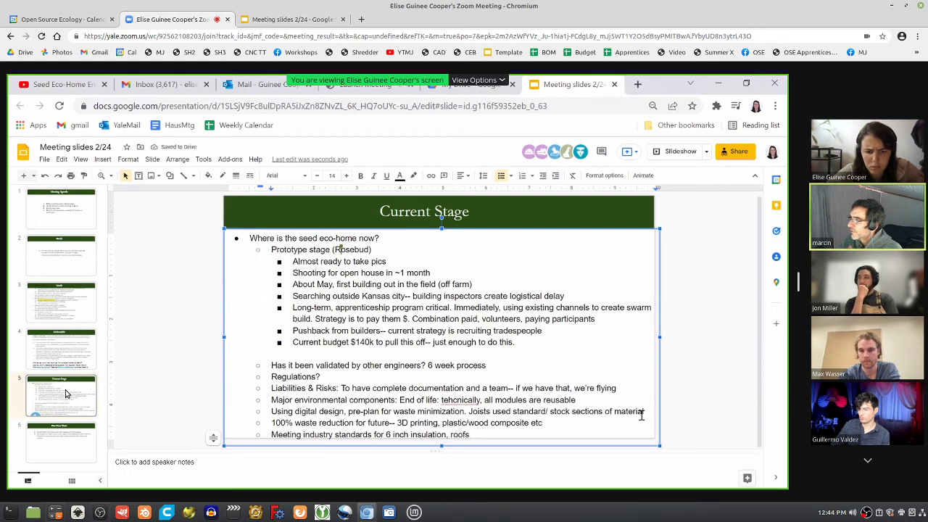
# Step: Reword the bullet to 'Meeting or exceeding industry standards: 6 inch insulation walls, 12(?) roofs'
pyautogui.click(303, 434)
pyautogui.write('or exceed ')
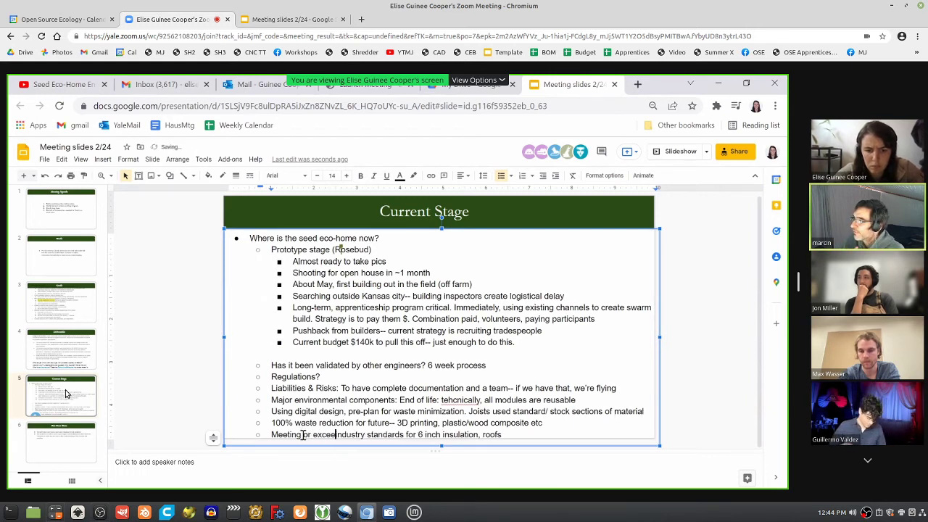
pyautogui.write('ing')
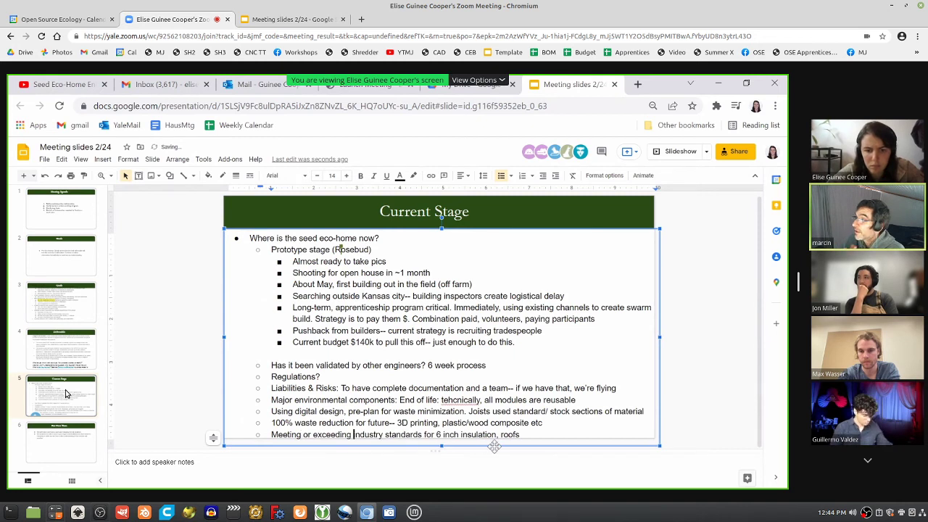
pyautogui.doubleClick(427, 435)
pyautogui.press('BackSpace')
pyautogui.write(':')
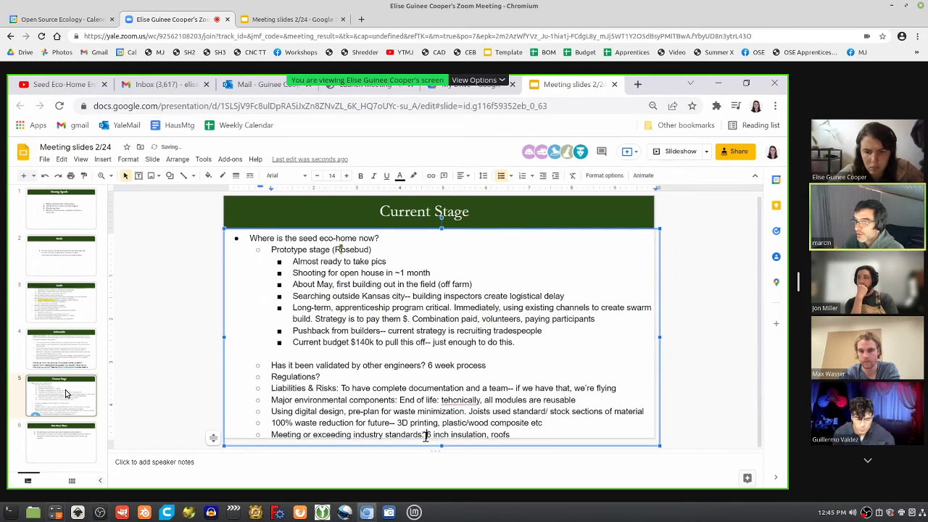
pyautogui.click(490, 435)
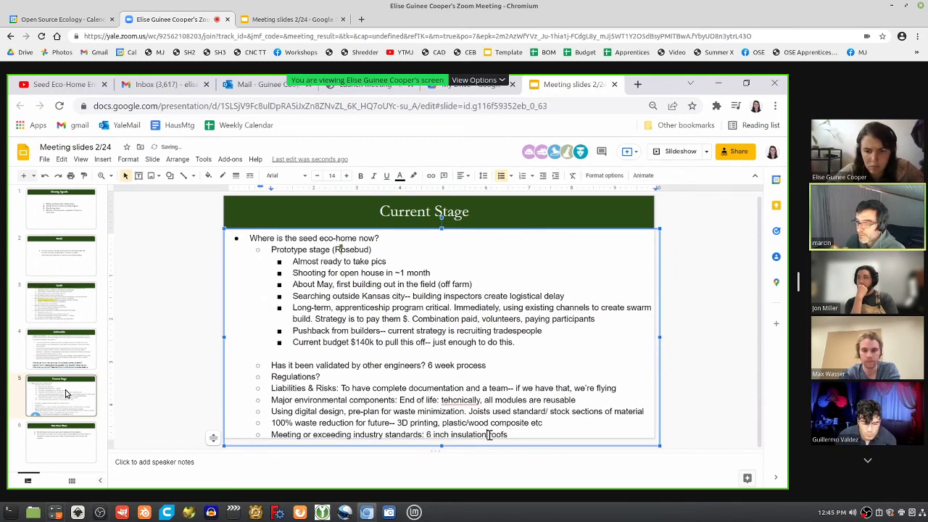
pyautogui.write('walls, ')
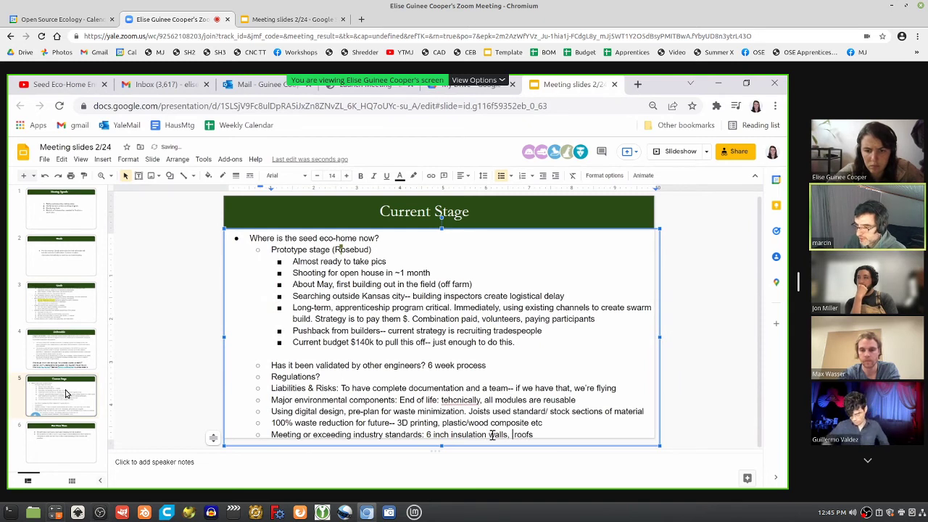
pyautogui.write('12 ')
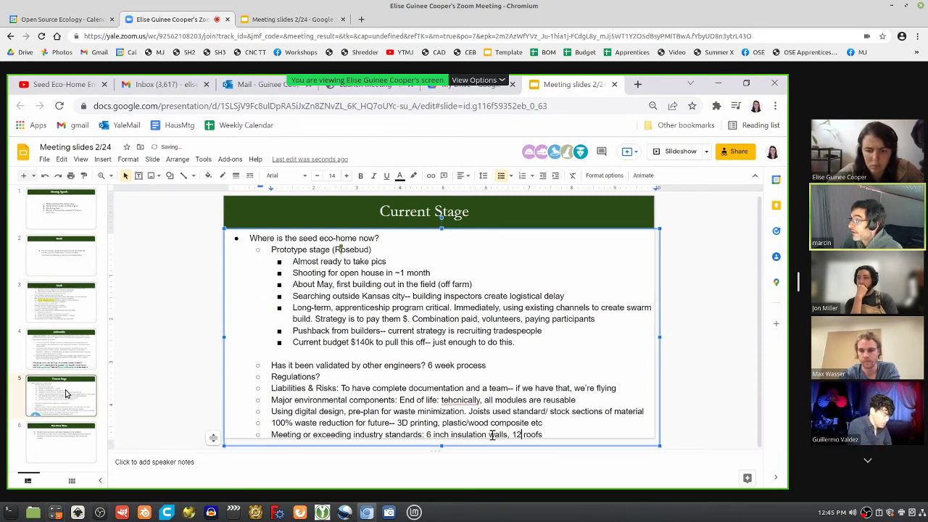
pyautogui.write('(?)')
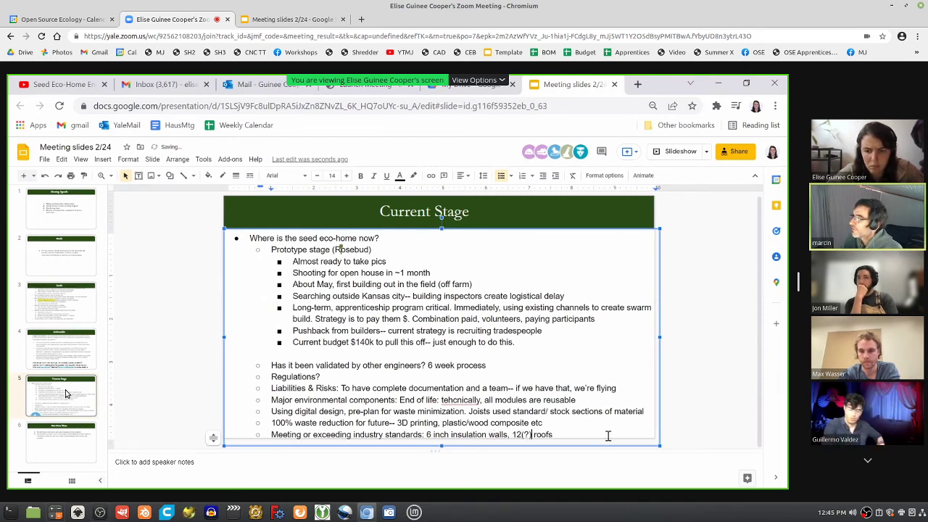
pyautogui.click(596, 435)
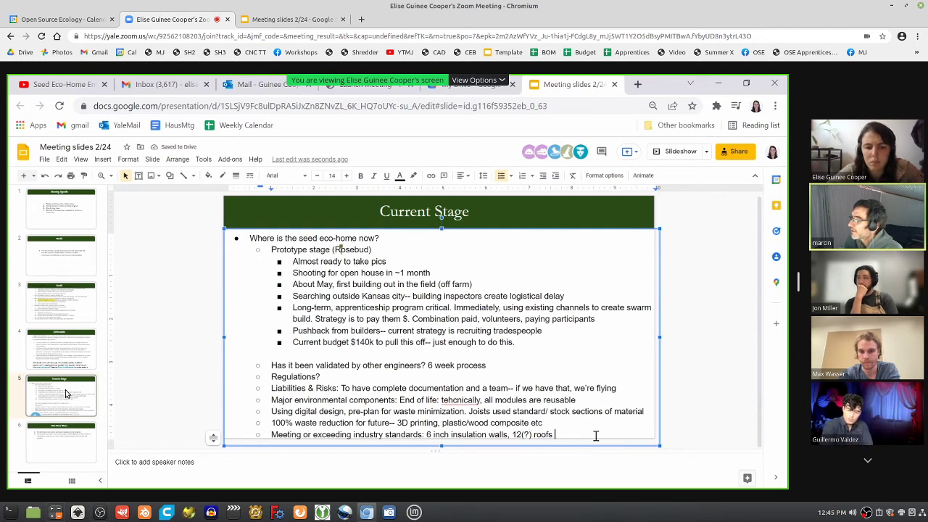
# Step: Add a bullet: 'off-grid system 7kw solar standard with battery system, smart homes. Do enough people care about/want?'
pyautogui.press('Return')
pyautogui.write('off-gr')
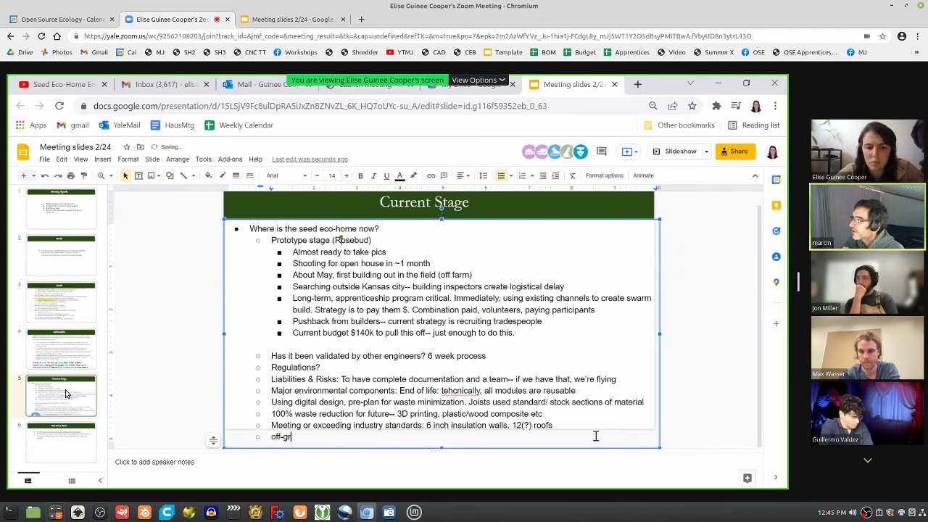
pyautogui.write('id system ')
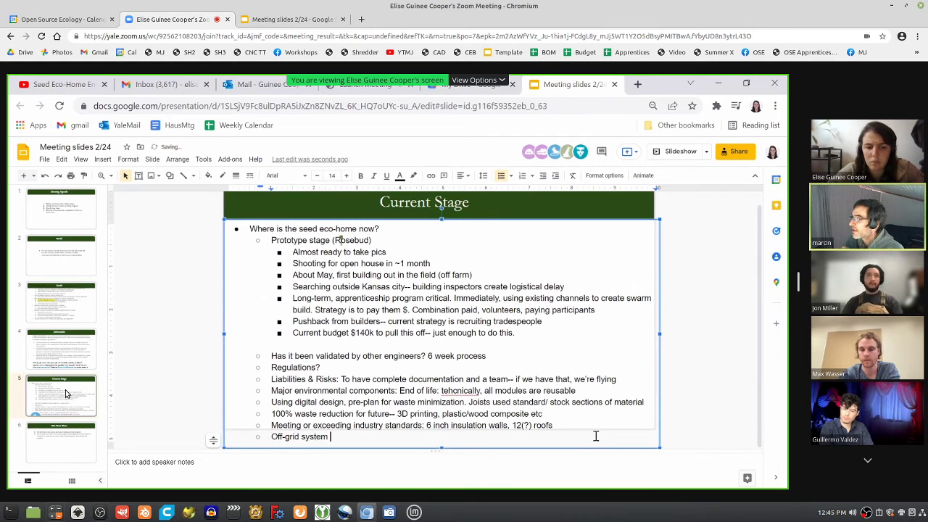
pyautogui.write(': 7kw solar standard')
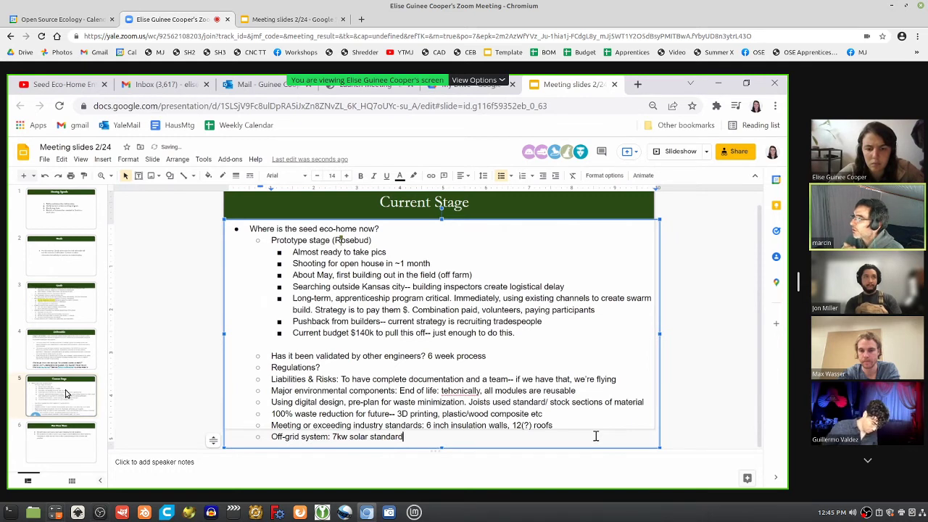
pyautogui.write(' with bat')
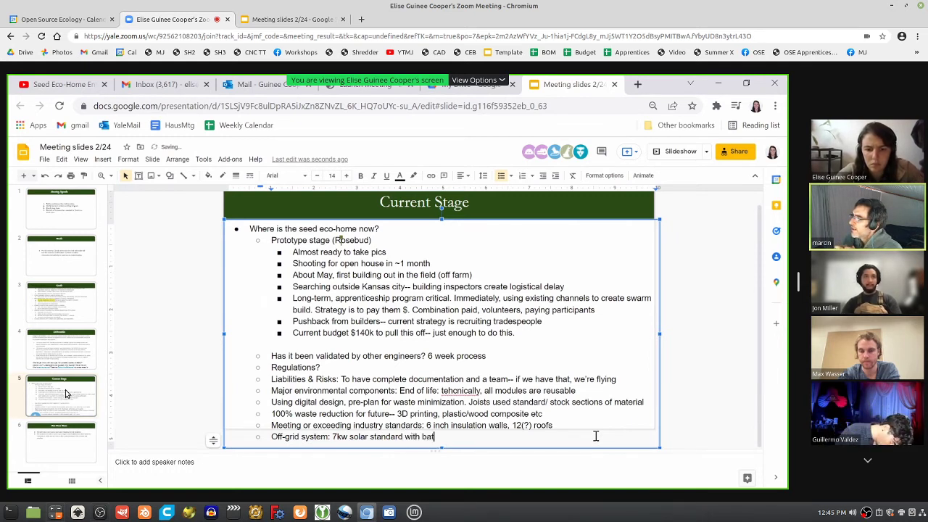
pyautogui.write("tery system, smart homes: e.g. chest fridge/freezer conversion that doesn't use energy at night")
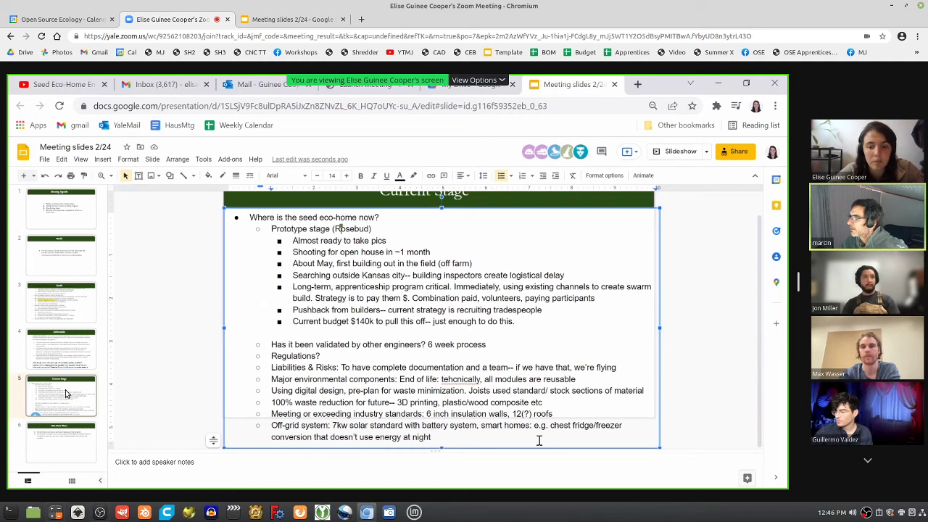
pyautogui.write('. Do enough people care a')
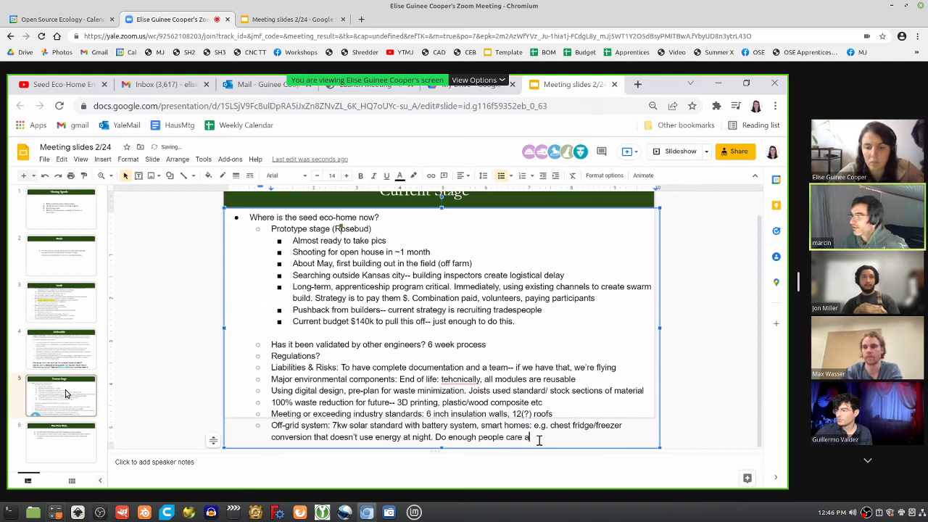
pyautogui.write('bout/whant?')
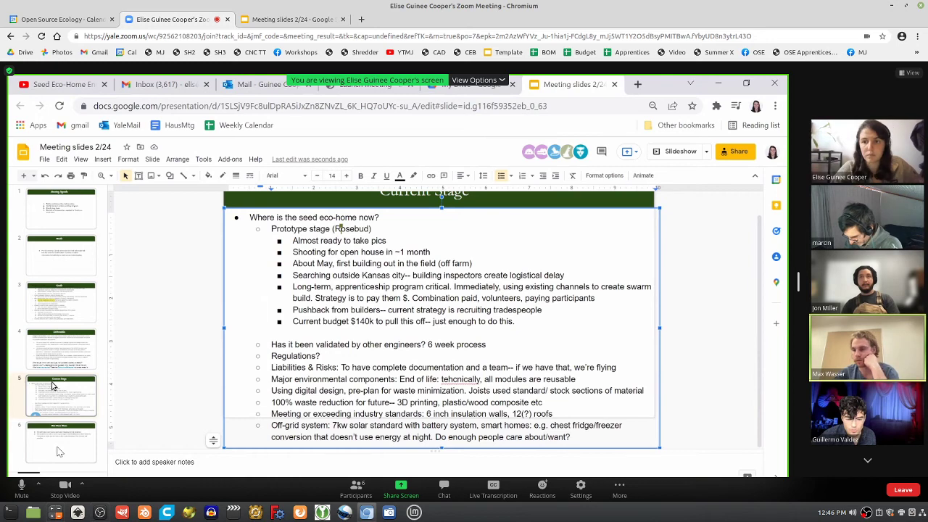
pyautogui.click(59, 451)
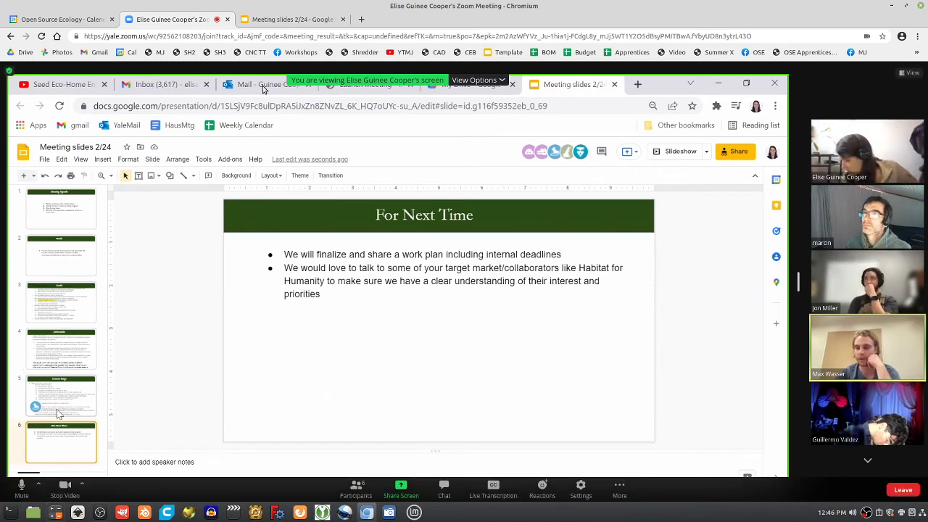
# Step: In a new tab, open the Seed Home v2 Industry Standards wiki page from the SH2 bookmark
pyautogui.click(361, 19)
pyautogui.click(196, 55)
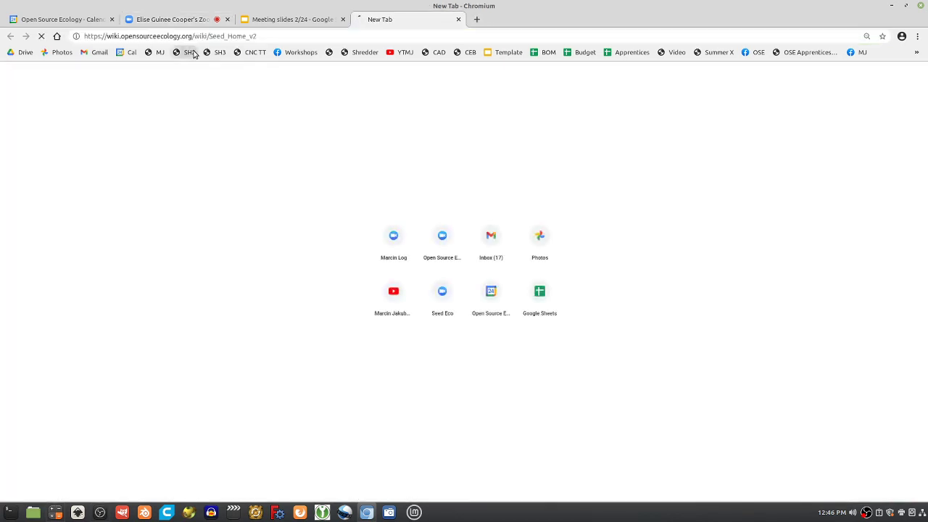
pyautogui.scroll(-5, 576, 195)
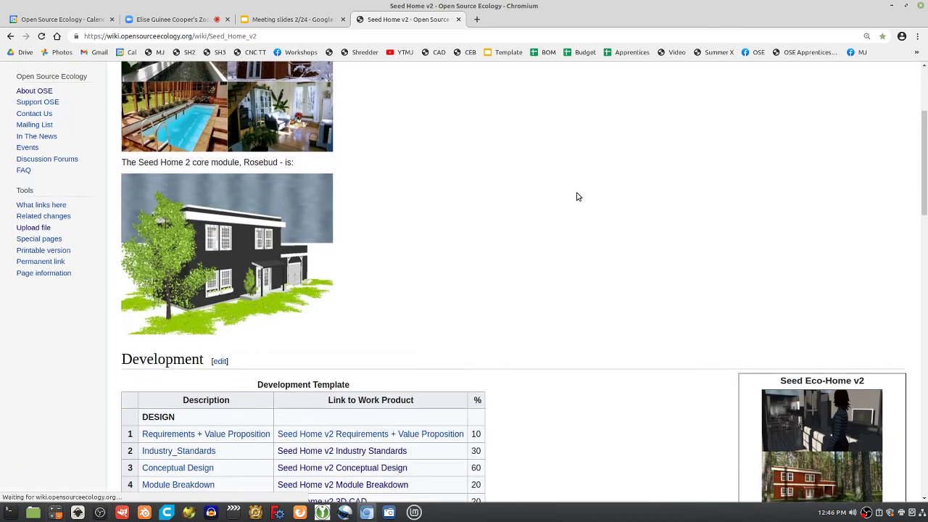
pyautogui.scroll(-5, 578, 196)
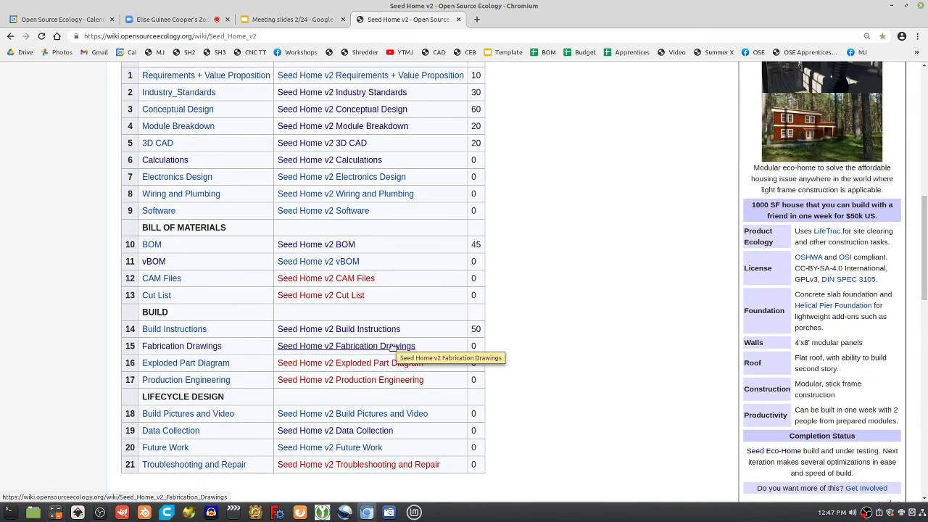
pyautogui.scroll(1, 391, 348)
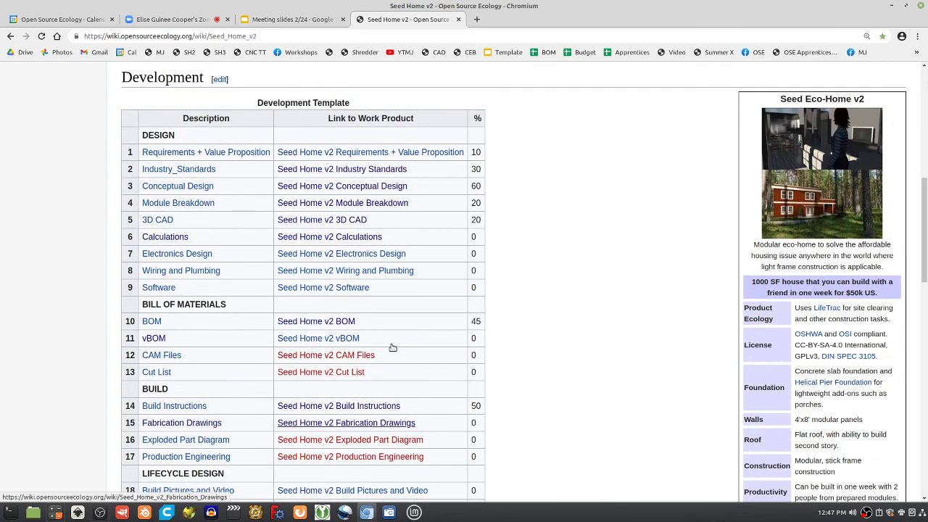
pyautogui.click(367, 171)
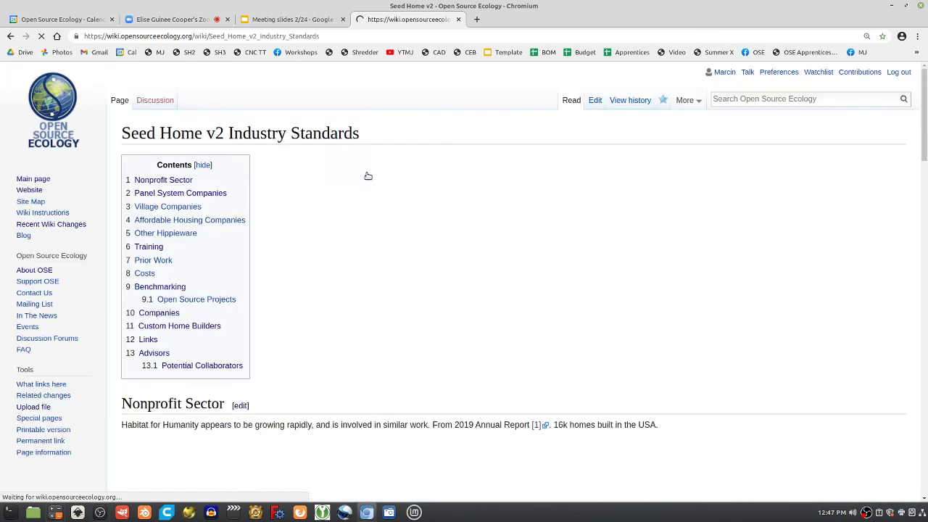
pyautogui.scroll(-5, 425, 211)
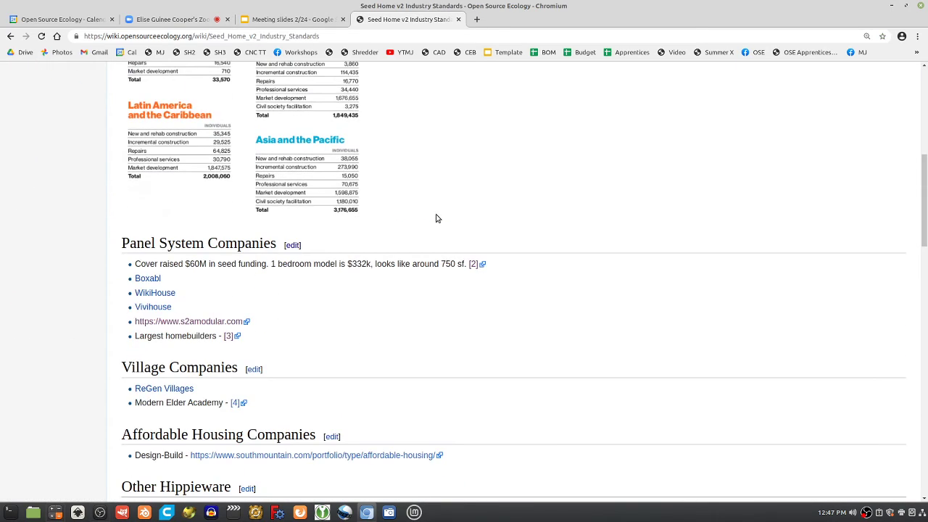
pyautogui.scroll(-5, 437, 217)
pyautogui.scroll(1, 246, 88)
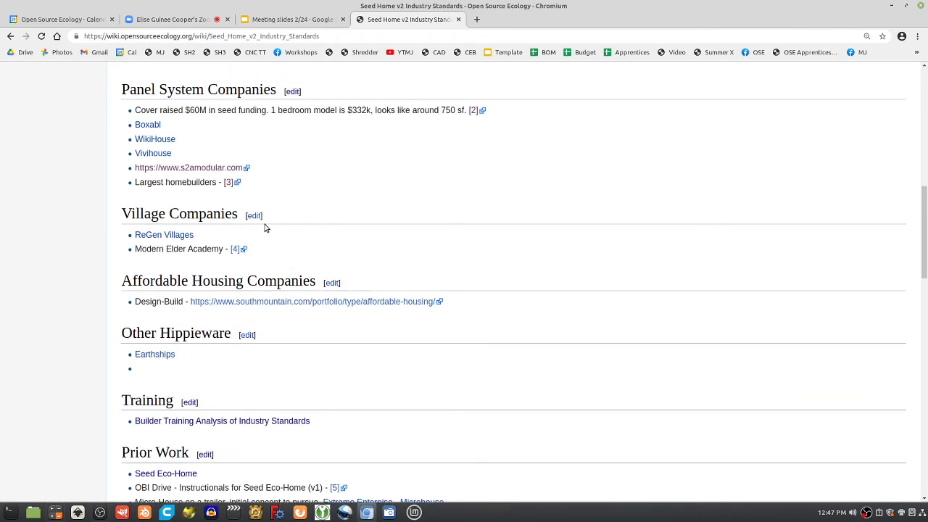
pyautogui.scroll(1, 260, 200)
# Step: Copy the Industry Standards page address and return to the Zoom meeting
pyautogui.click(241, 36)
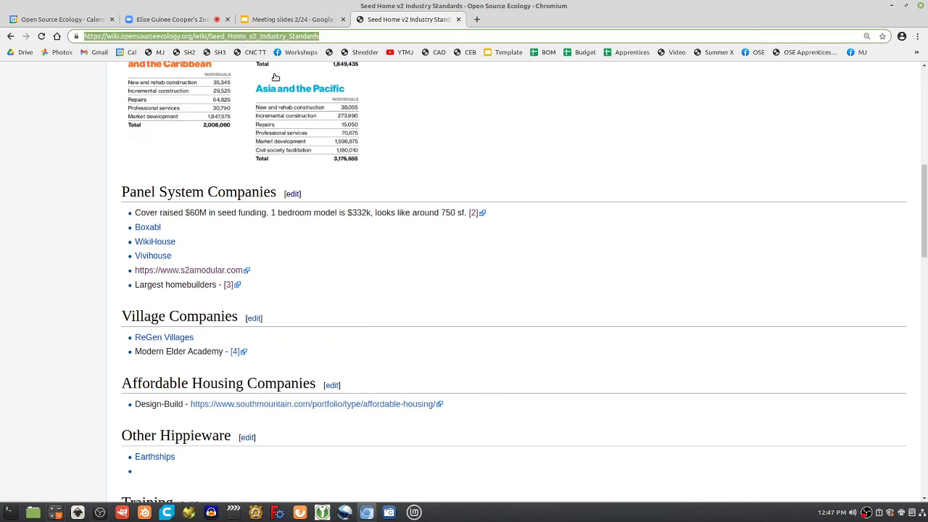
pyautogui.click(273, 22)
pyautogui.click(143, 22)
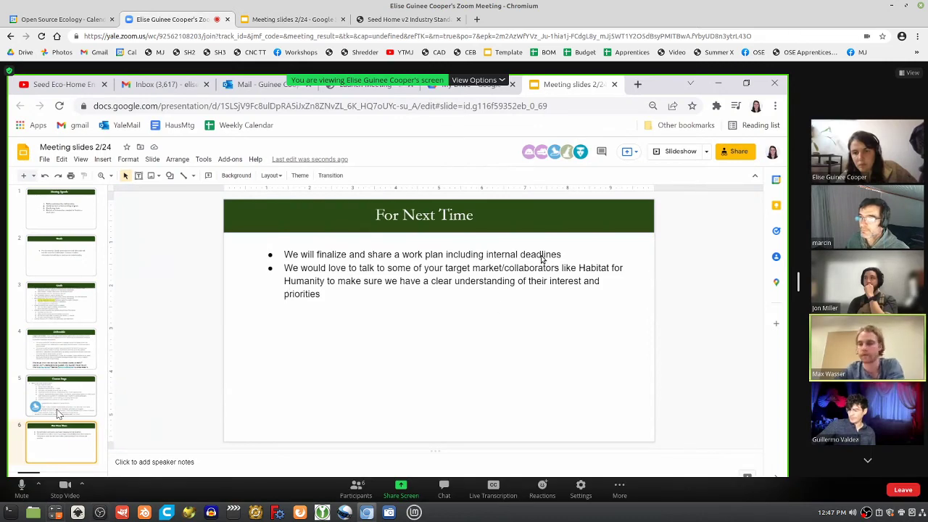
# Step: Exit full screen and restore the Chromium window to a smaller size so the desktop shows
pyautogui.doubleClick(321, 296)
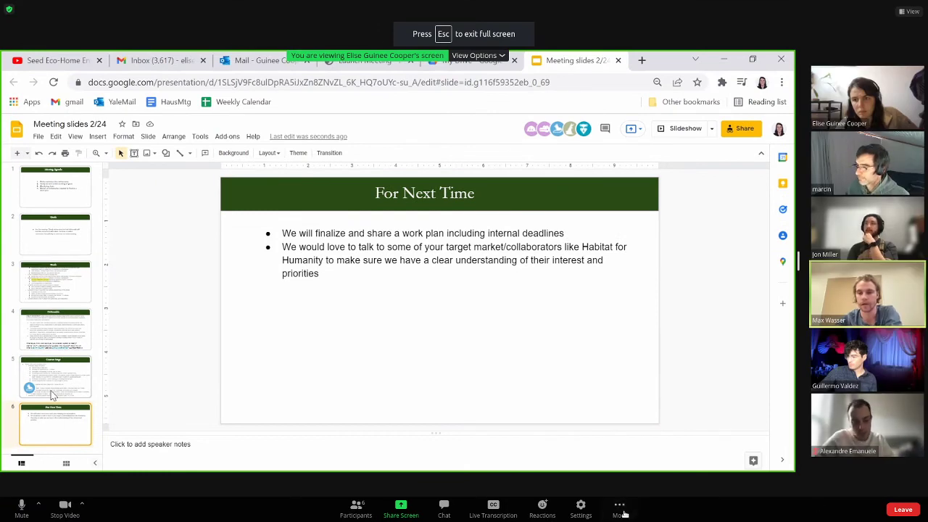
pyautogui.press('Escape')
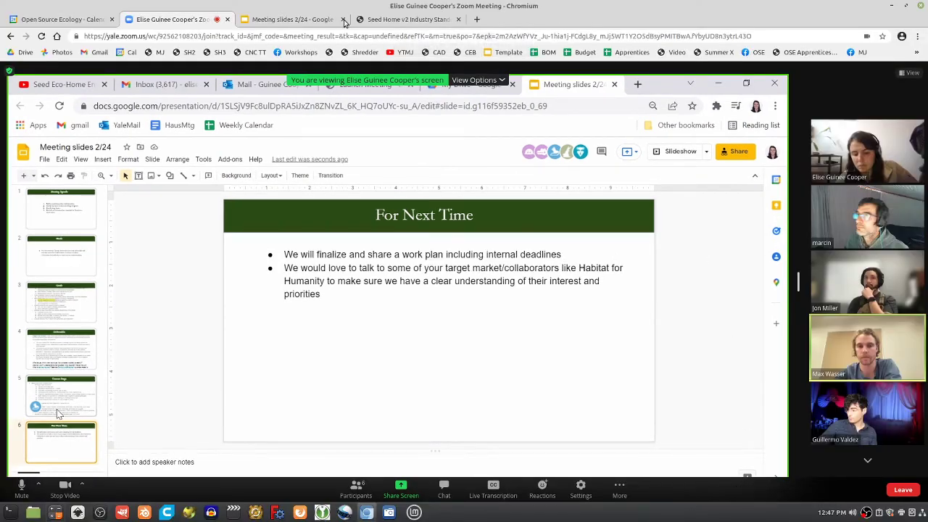
pyautogui.doubleClick(546, 22)
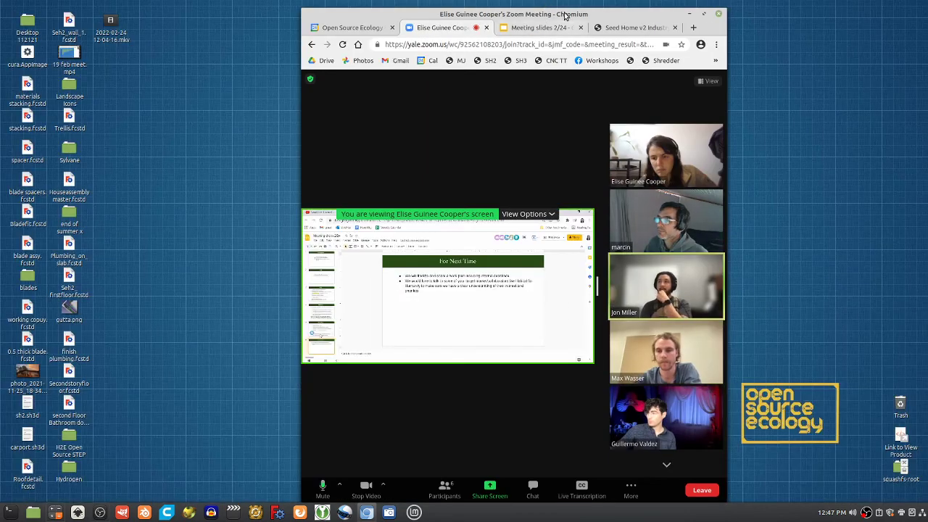
# Step: Switch to the Meeting slides deck and open the For Next Time slide
pyautogui.click(529, 29)
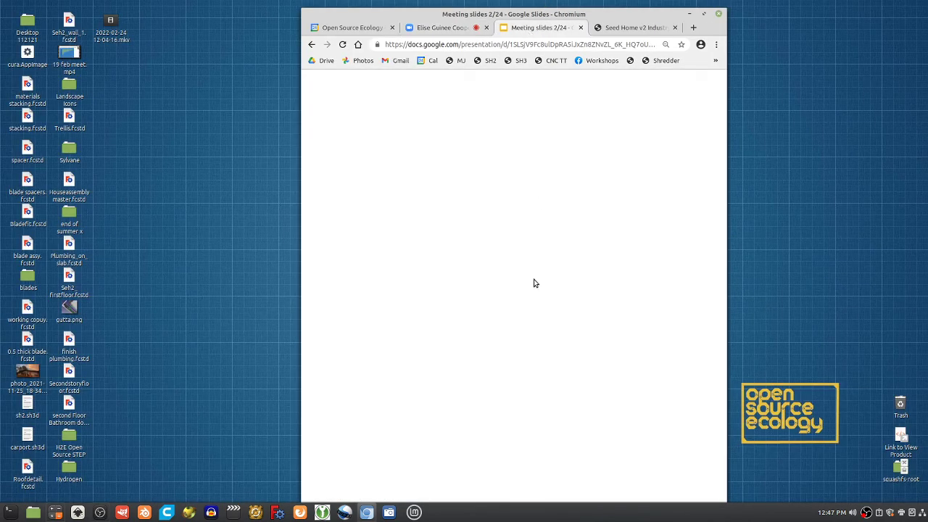
pyautogui.click(668, 411)
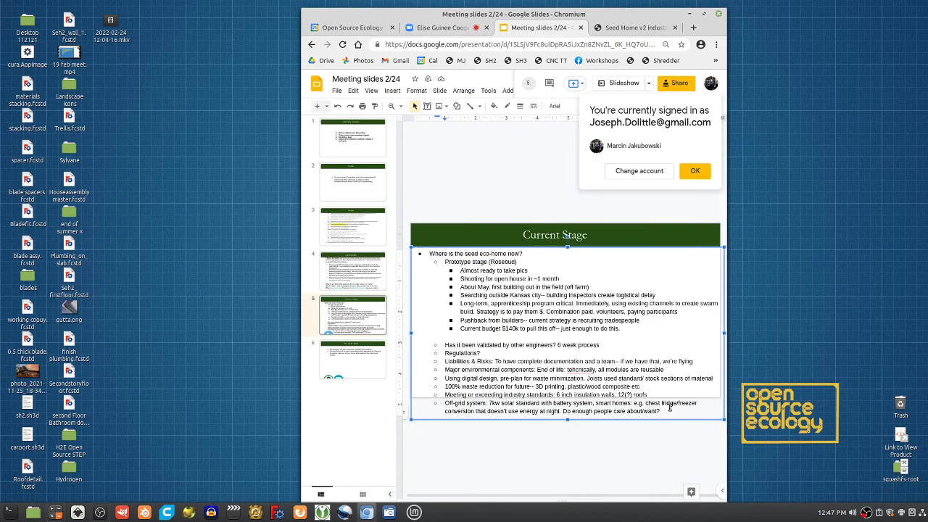
pyautogui.click(334, 359)
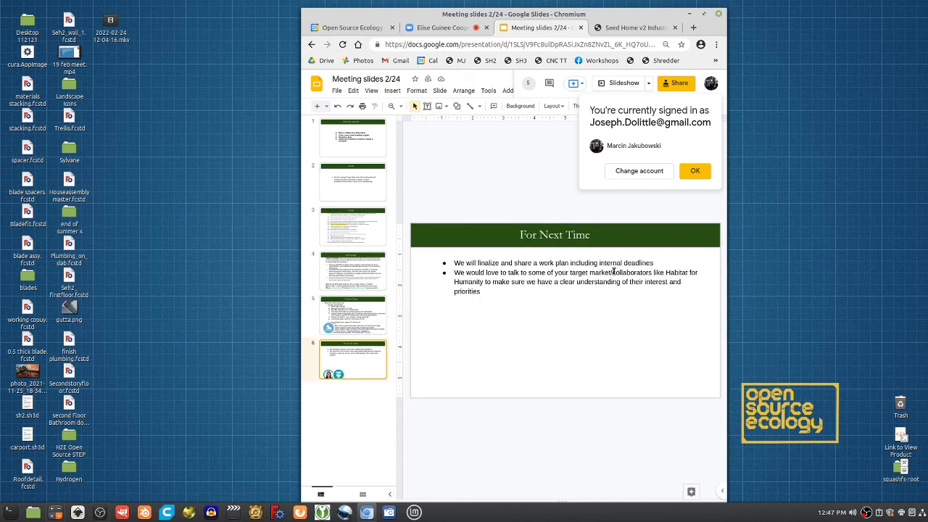
# Step: Add a third bullet 'Industry Standards for modular DIY', select 'modular DIY', and maximize the window
pyautogui.click(493, 290)
pyautogui.press('Return')
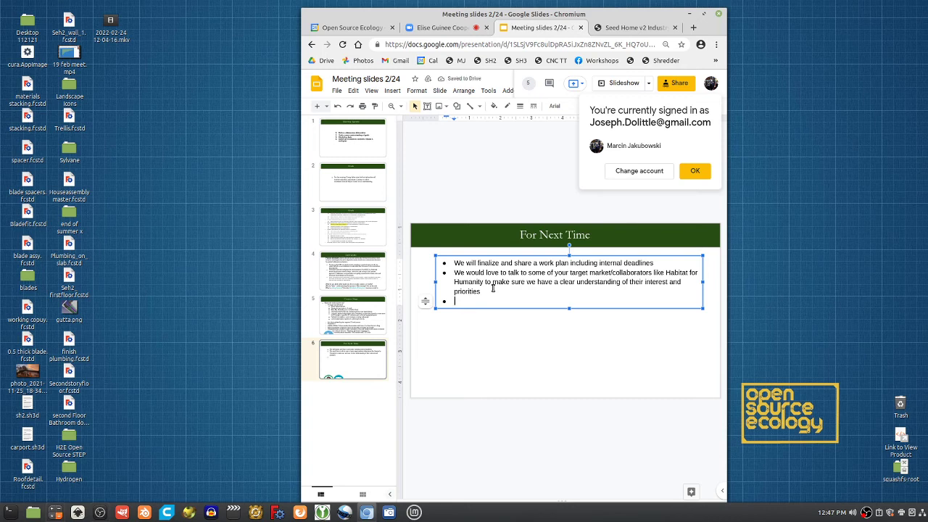
pyautogui.write('In')
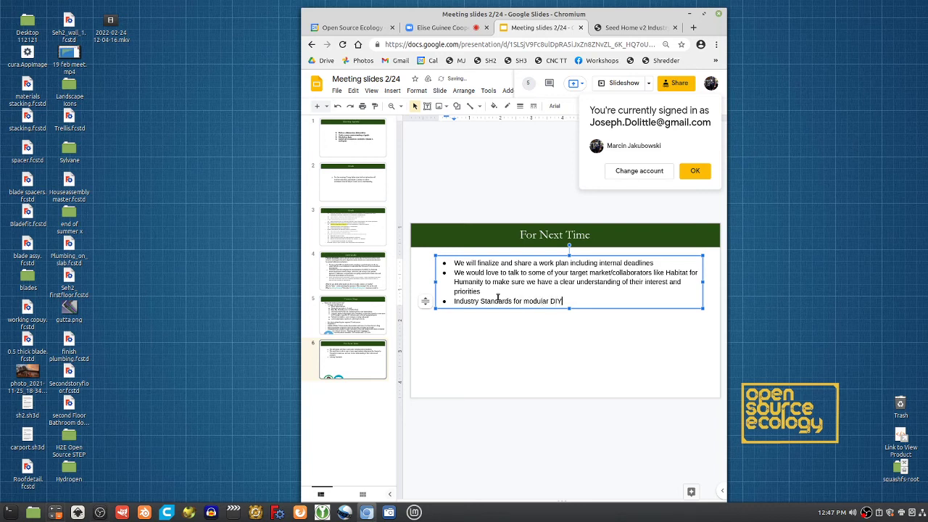
pyautogui.moveTo(523, 300); pyautogui.dragTo(563, 300)
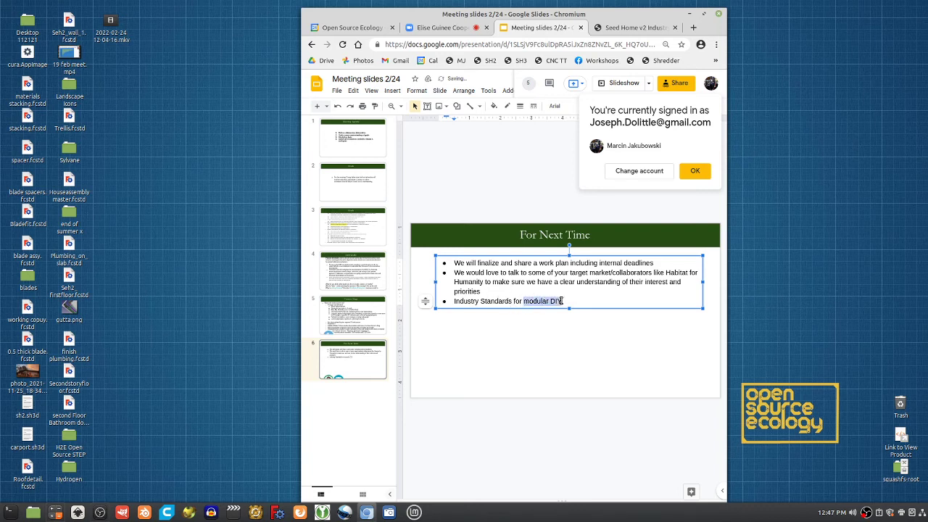
pyautogui.click(703, 14)
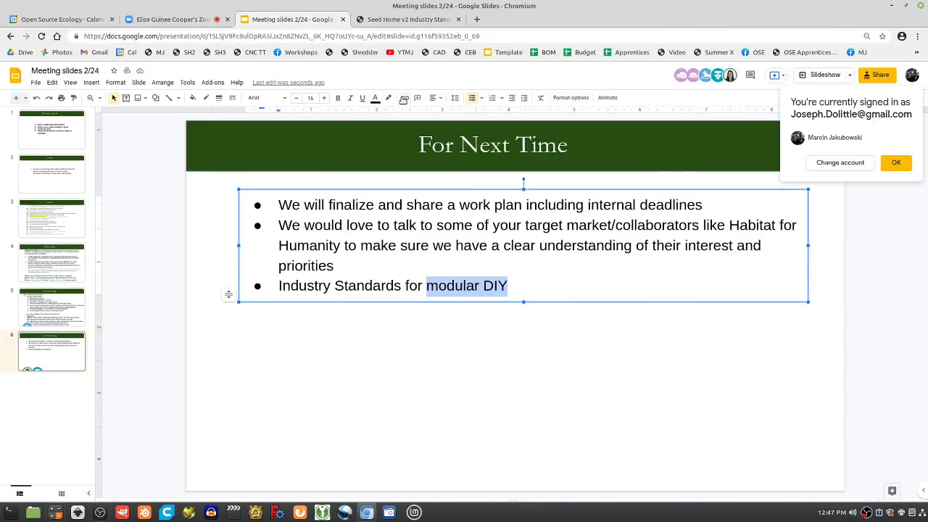
# Step: Link 'modular DIY' to the copied Seed Home v2 Industry Standards address, then return to Zoom
pyautogui.click(404, 98)
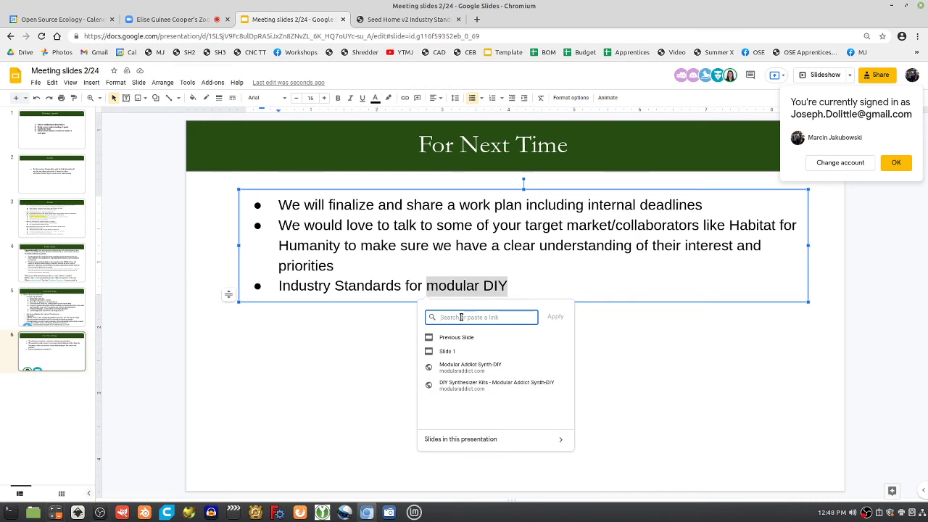
pyautogui.hotkey('ctrl', 'v')
pyautogui.click(556, 317)
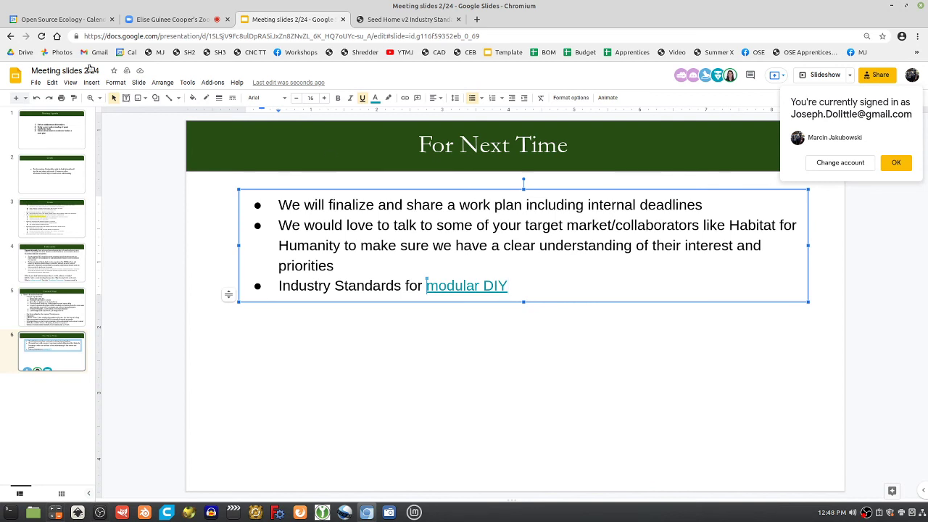
pyautogui.click(167, 19)
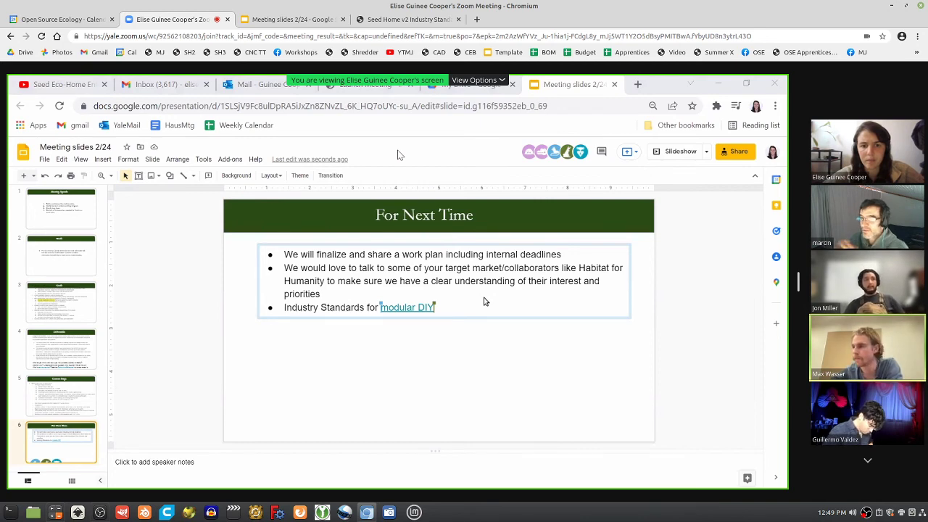
# Step: Append ' - cost and other house companies' after the modular DIY link, fixing the typo
pyautogui.hotkey('ctrl', 'Tab')
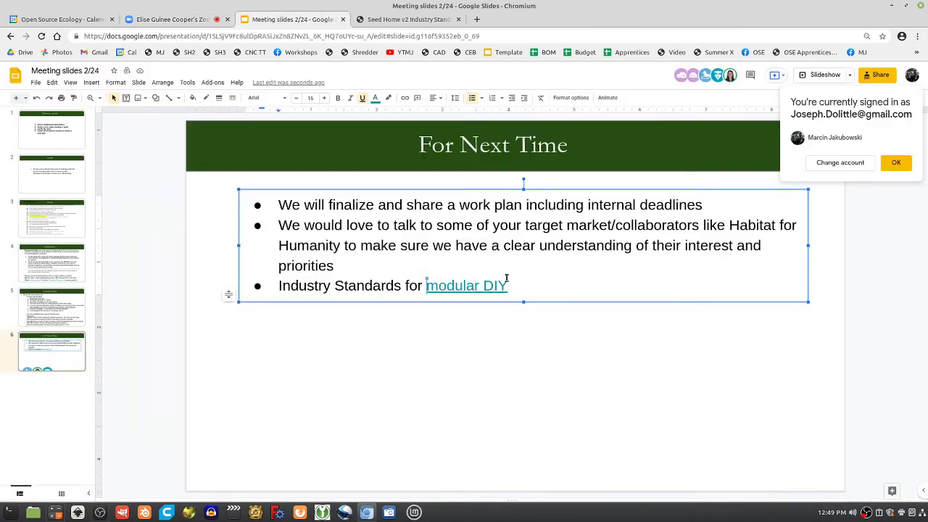
pyautogui.write('- cost and ')
pyautogui.write('other ou')
pyautogui.write('se')
pyautogui.write('e comap')
pyautogui.write('n')
pyautogui.press('BackSpace')
pyautogui.press('BackSpace')
pyautogui.press('BackSpace')
pyautogui.write('panies')
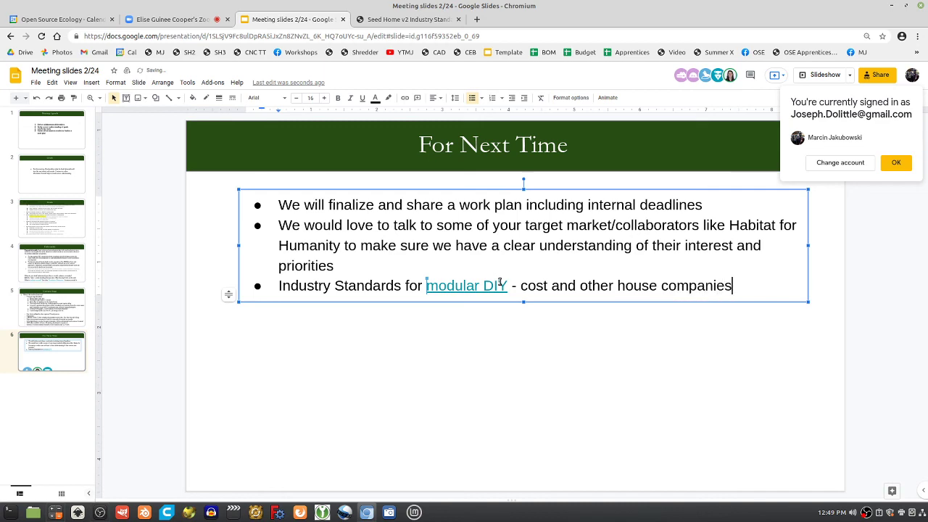
# Step: Return to the Zoom meeting and switch the view to Standard layout
pyautogui.click(154, 21)
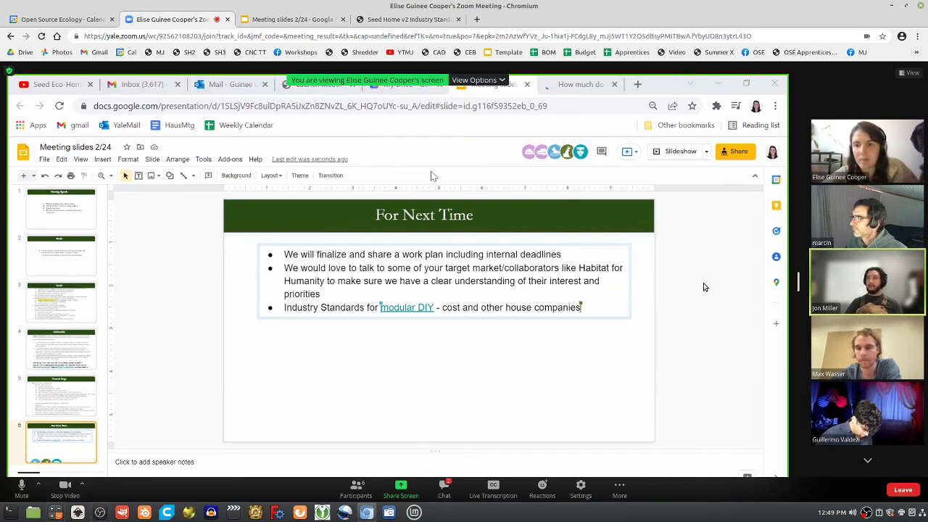
pyautogui.moveTo(875, 221)
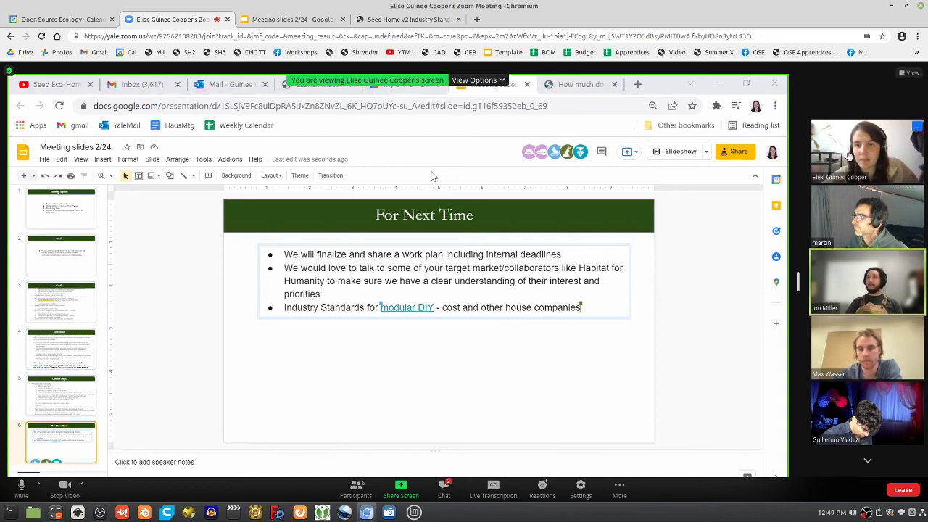
pyautogui.click(912, 73)
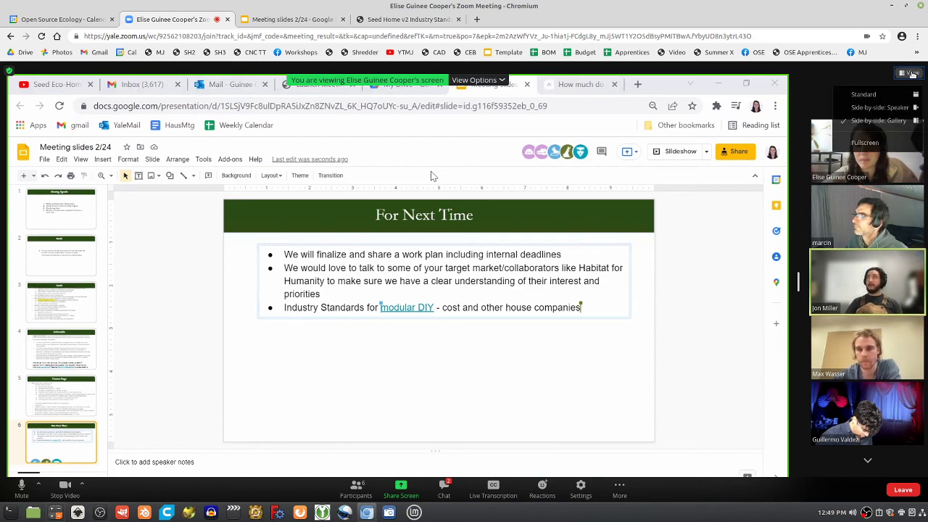
pyautogui.click(864, 95)
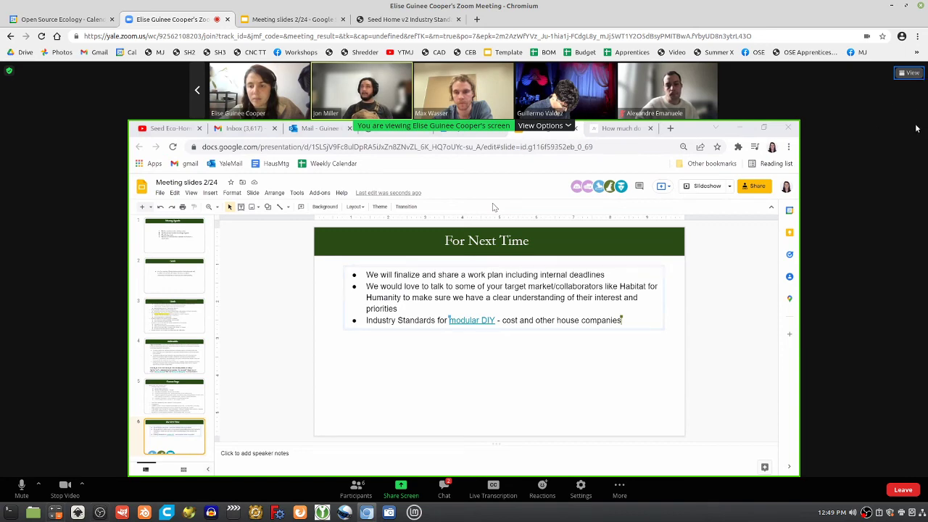
# Step: Try side-by-side layout with stacked videos, then go back to Standard with participants on top
pyautogui.click(912, 72)
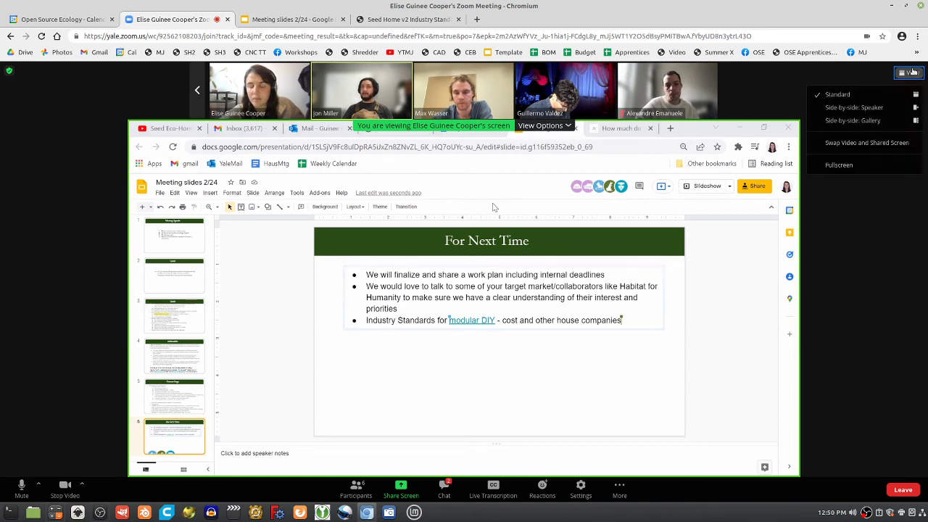
pyautogui.click(913, 121)
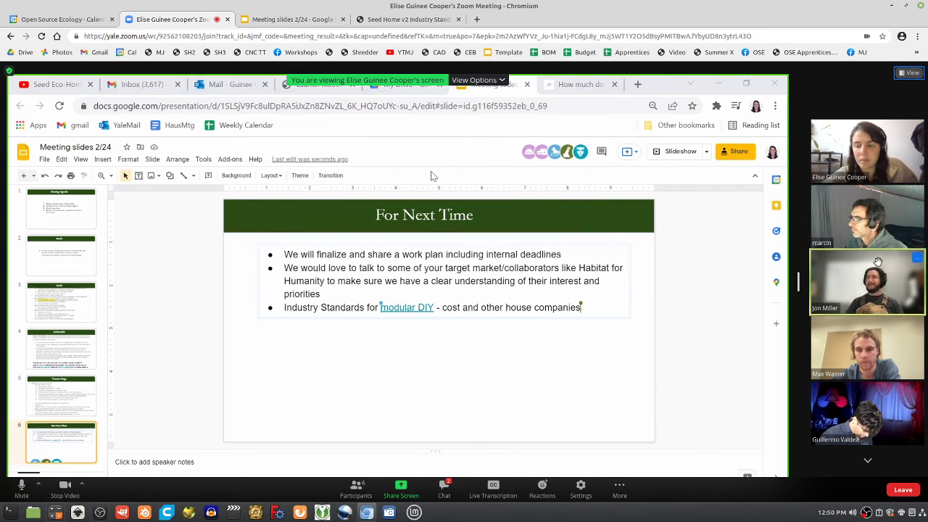
pyautogui.scroll(-1, 898, 372)
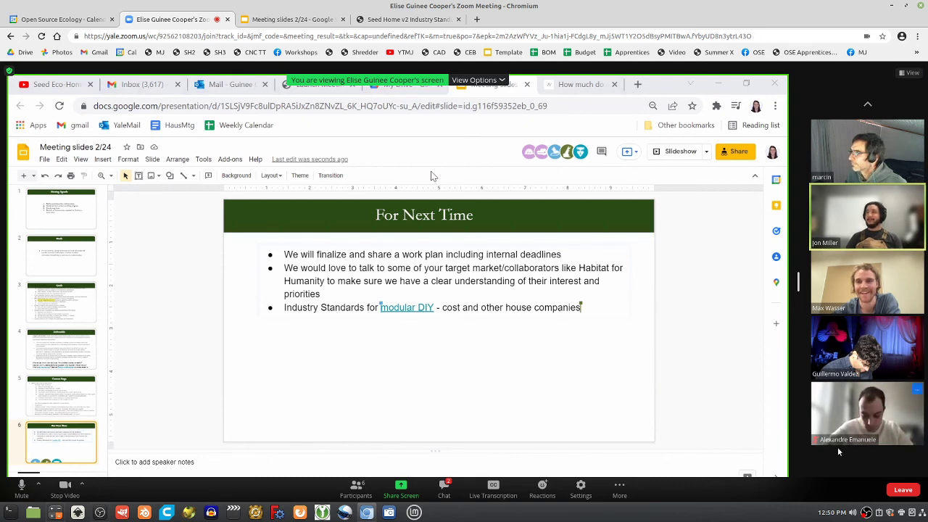
pyautogui.click(868, 104)
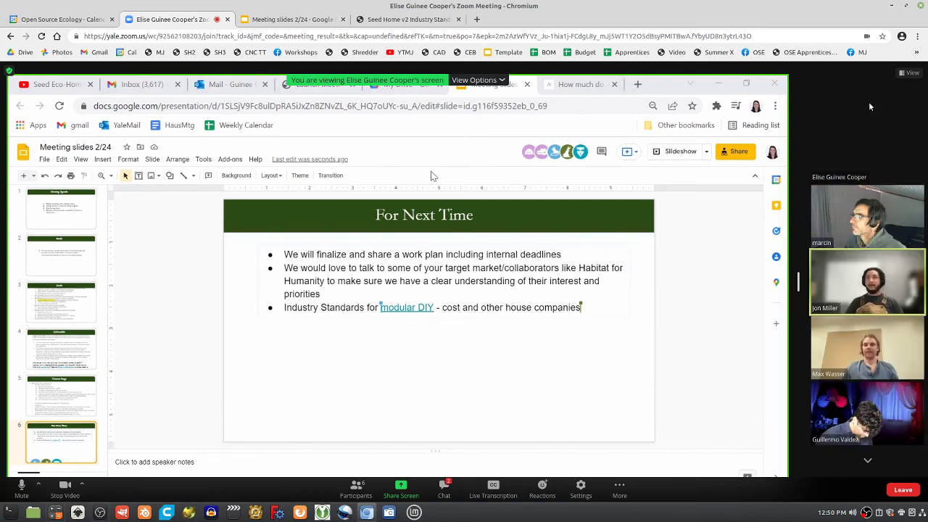
pyautogui.click(909, 72)
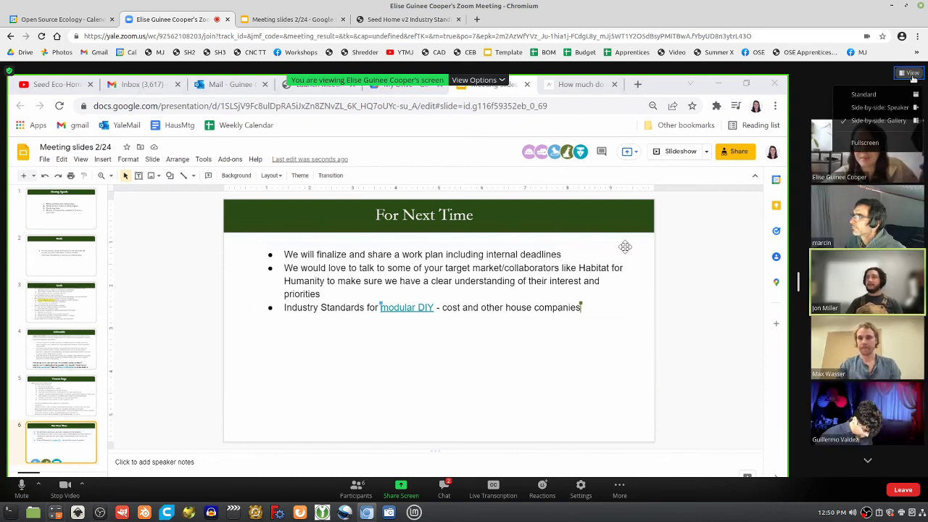
pyautogui.click(912, 95)
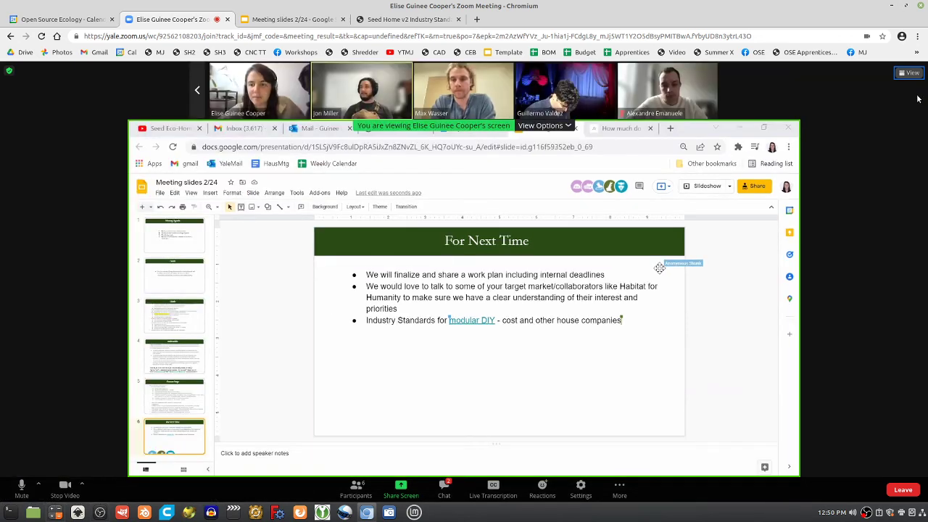
pyautogui.click(197, 90)
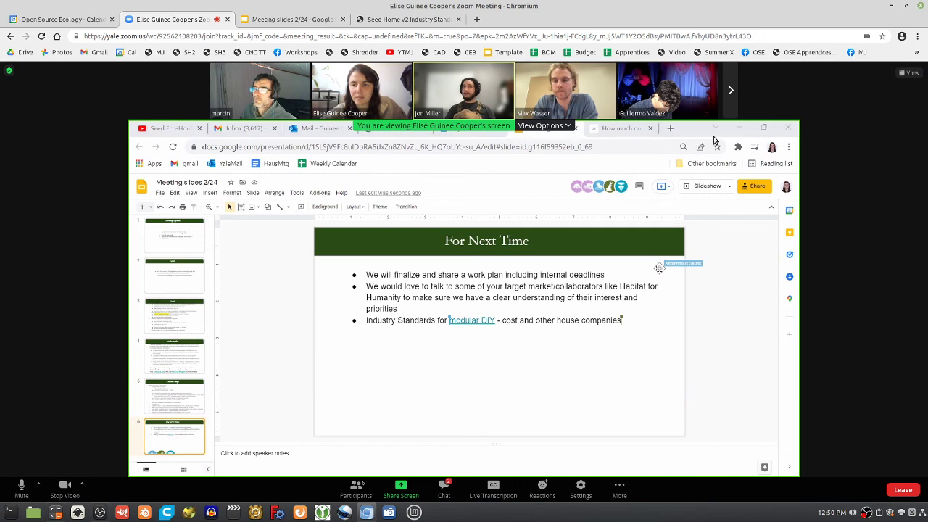
pyautogui.click(730, 90)
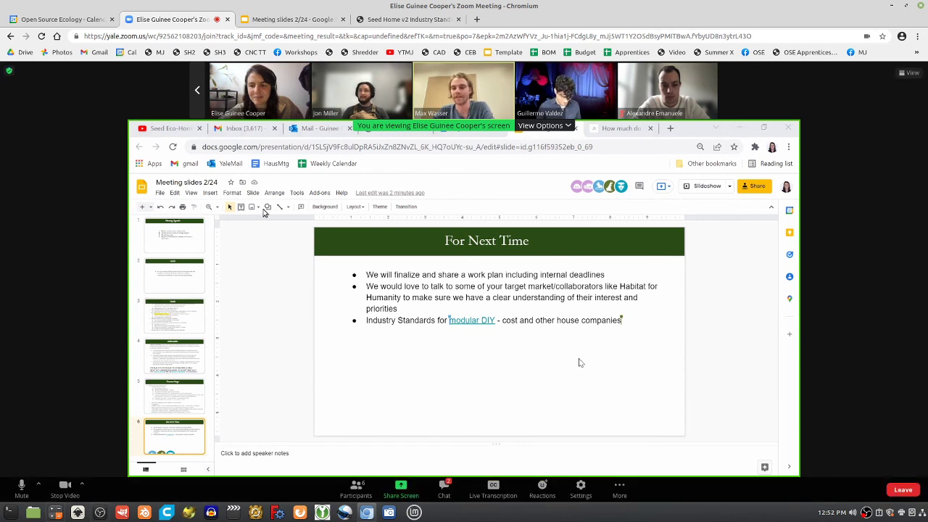
pyautogui.click(197, 89)
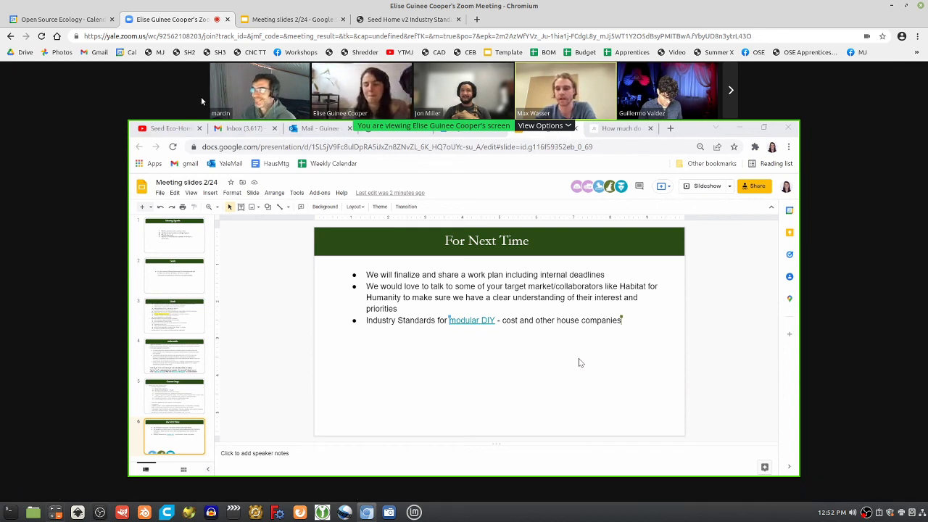
pyautogui.moveTo(689, 316)
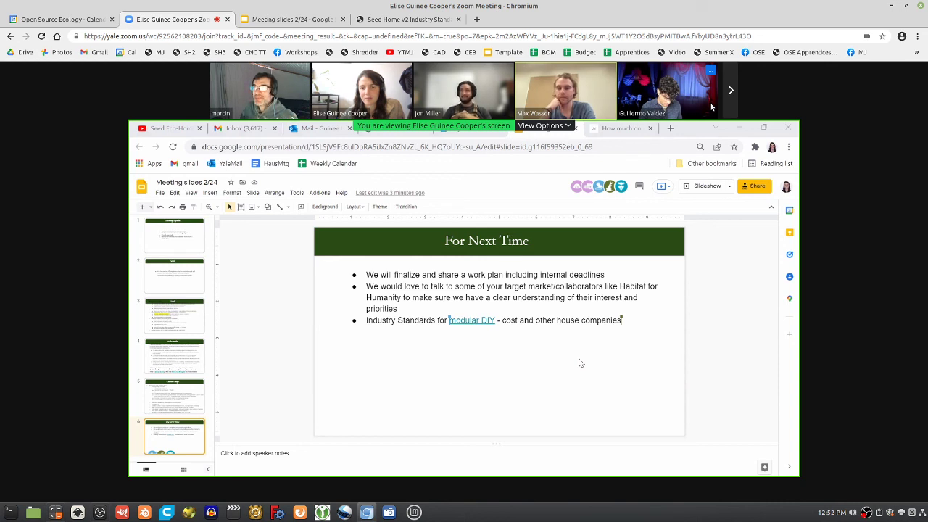
pyautogui.moveTo(696, 109)
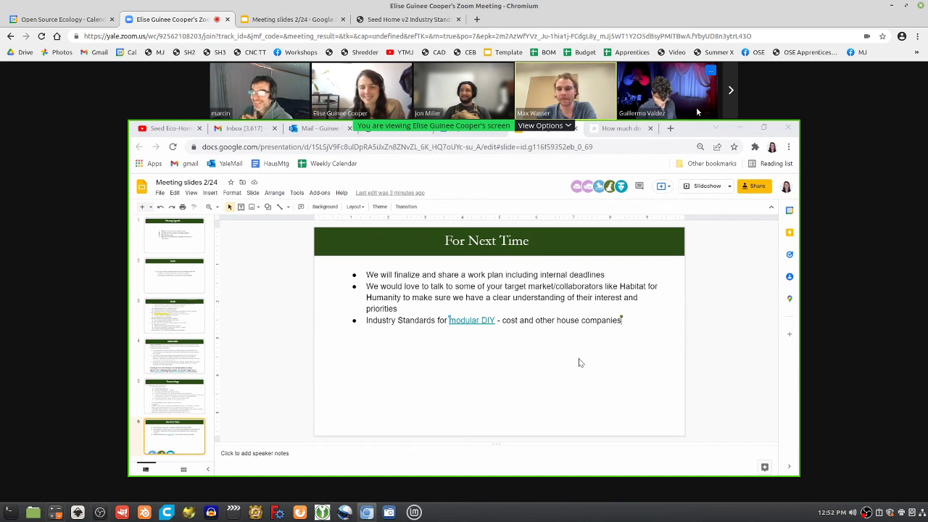
pyautogui.moveTo(730, 90)
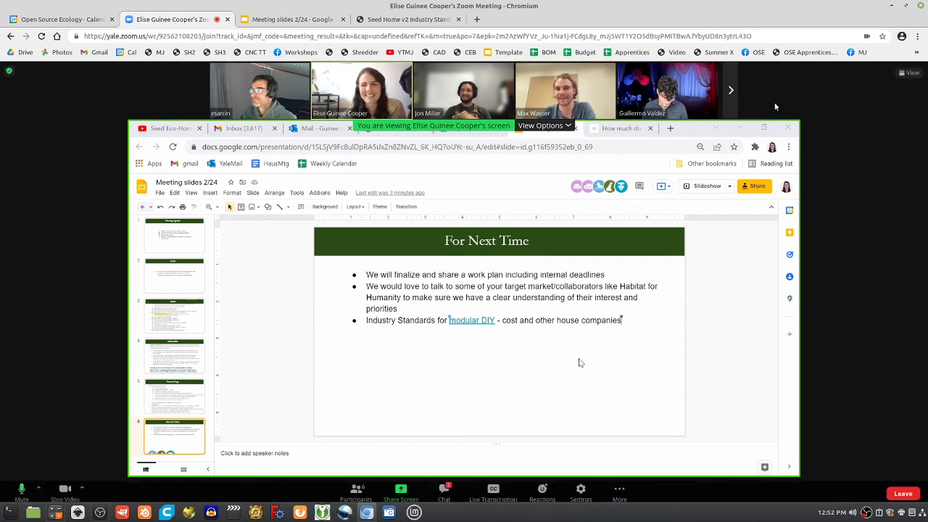